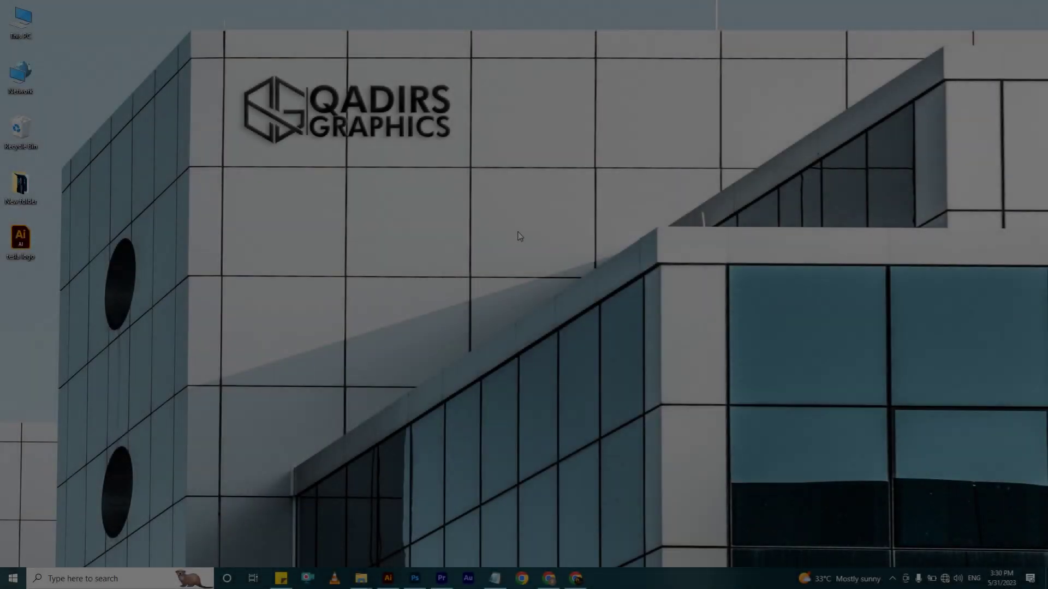
# Refresh the desktop, then zoom in and select the overlapping logo construction shapes
pyautogui.rightClick(519, 233)
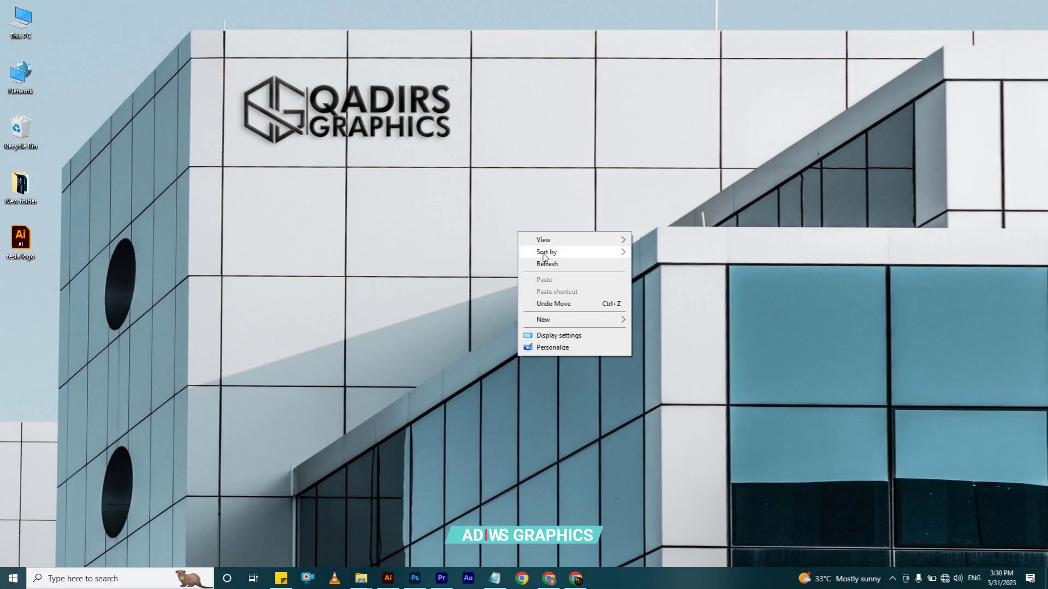
pyautogui.click(547, 264)
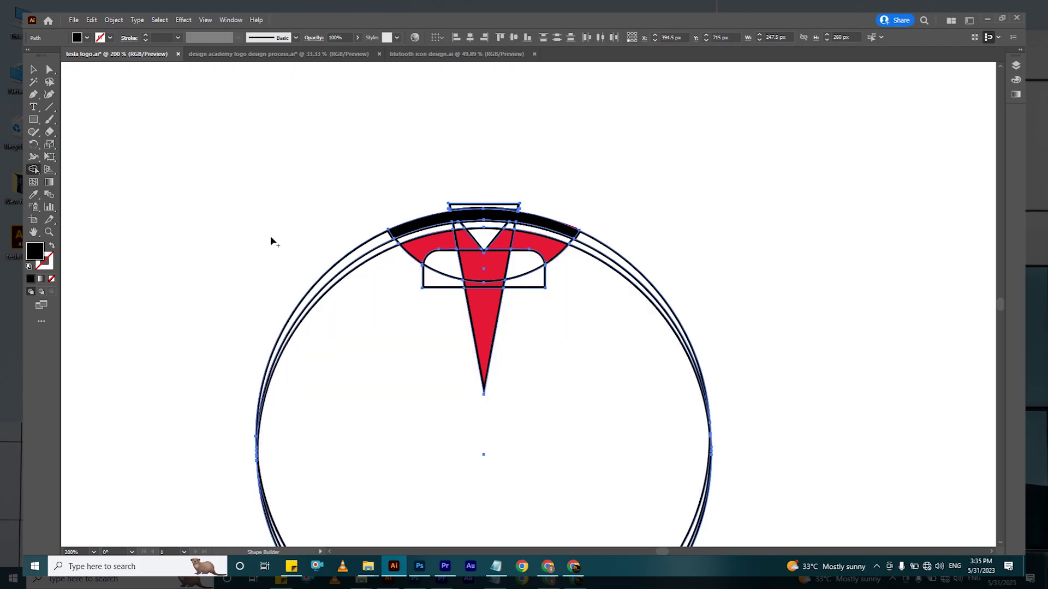
pyautogui.hotkey('ctrl', '=')
pyautogui.hotkey('ctrl', '=')
pyautogui.hotkey('ctrl', '=')
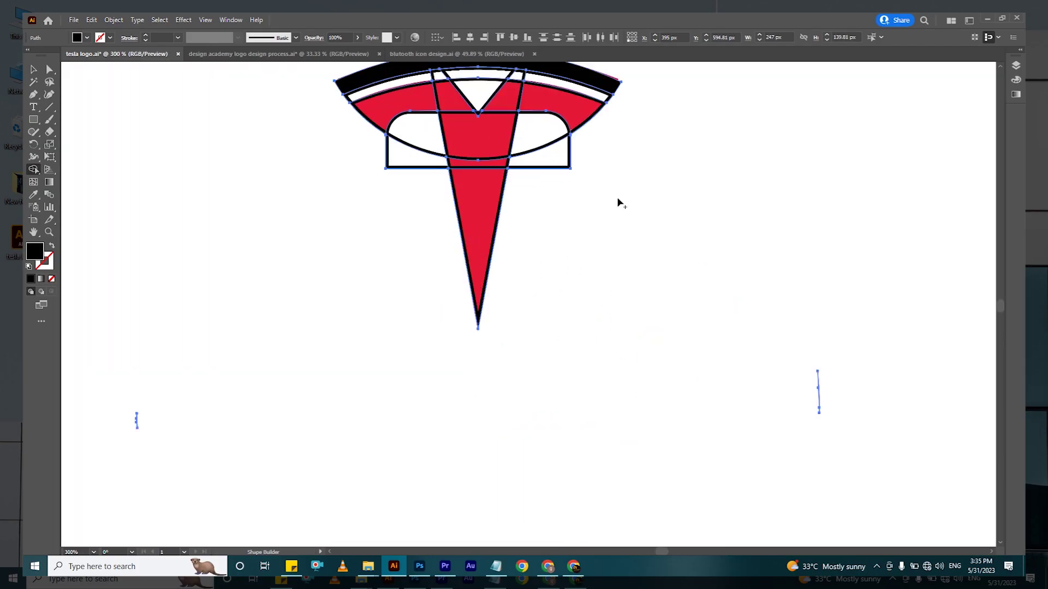
pyautogui.moveTo(840, 423); pyautogui.dragTo(791, 431)
pyautogui.moveTo(109, 446); pyautogui.dragTo(162, 447)
pyautogui.scroll(3, 643, 282)
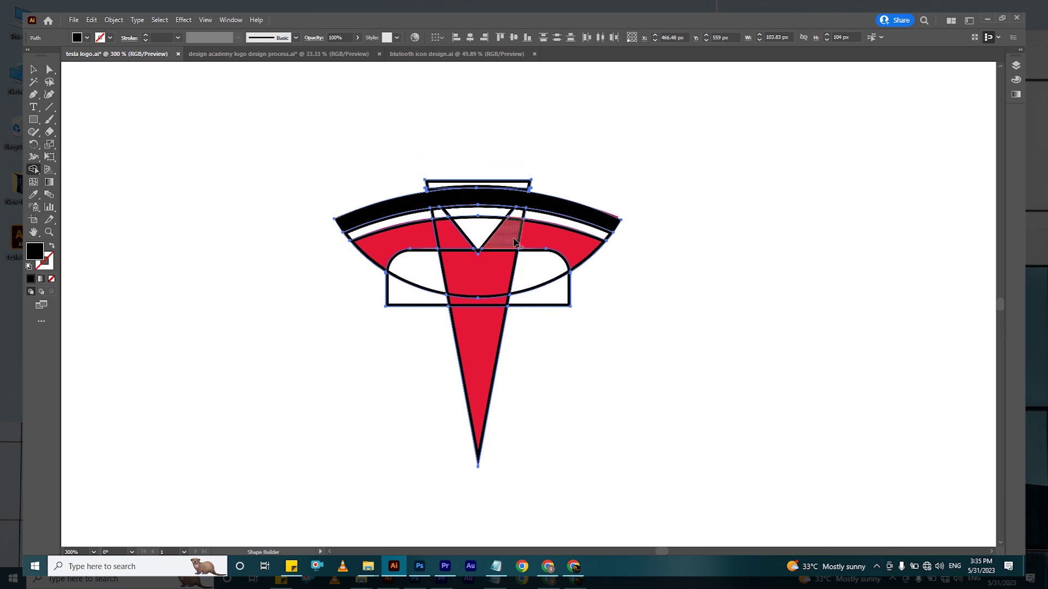
# Merge the T pieces into one shape, removing the rectangle pieces under both arms
pyautogui.moveTo(477, 354); pyautogui.dragTo(555, 285)
pyautogui.keyDown('alt'); pyautogui.click(556, 285); pyautogui.keyUp('alt')
pyautogui.keyDown('alt'); pyautogui.click(398, 281); pyautogui.keyUp('alt')
pyautogui.moveTo(400, 321); pyautogui.dragTo(527, 217)
# Remove the white strips, centre triangle gap and top bar rectangle from the logo
pyautogui.keyDown('alt'); pyautogui.click(478, 212); pyautogui.keyUp('alt')
pyautogui.keyDown('alt'); pyautogui.click(570, 223); pyautogui.keyUp('alt')
pyautogui.keyDown('alt'); pyautogui.click(388, 225); pyautogui.keyUp('alt')
pyautogui.keyDown('alt'); pyautogui.click(478, 229); pyautogui.keyUp('alt')
pyautogui.keyDown('alt'); pyautogui.click(486, 184); pyautogui.keyUp('alt')
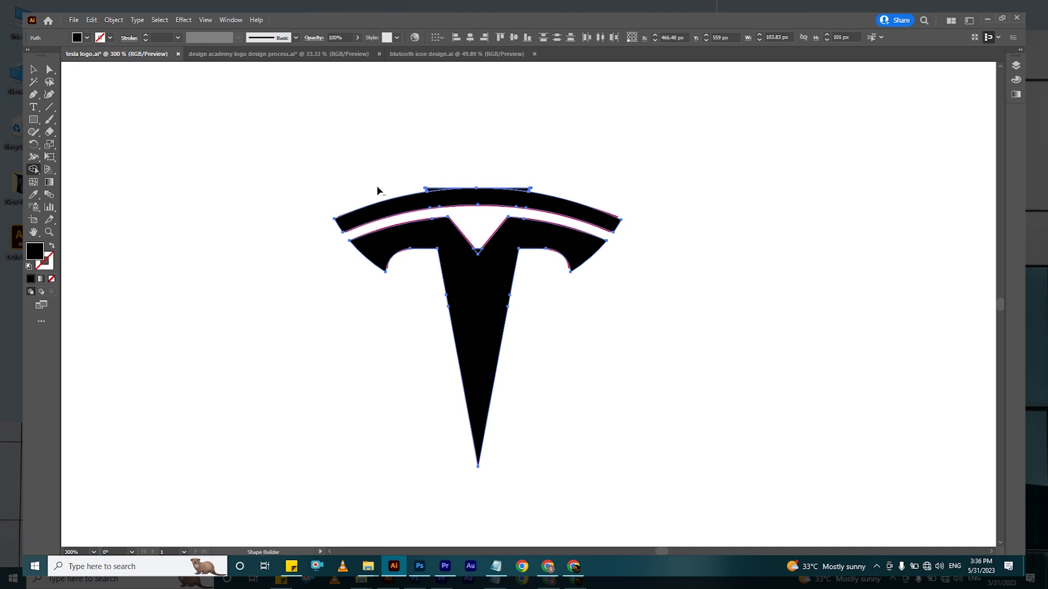
pyautogui.scroll(1, 532, 191)
pyautogui.scroll(3, 533, 191)
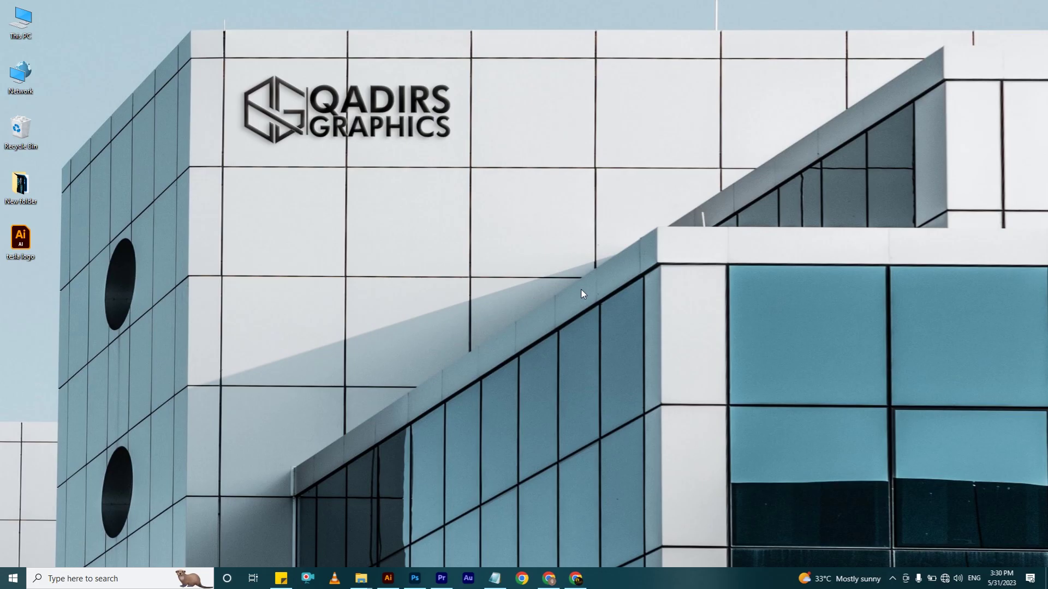
pyautogui.rightClick(581, 290)
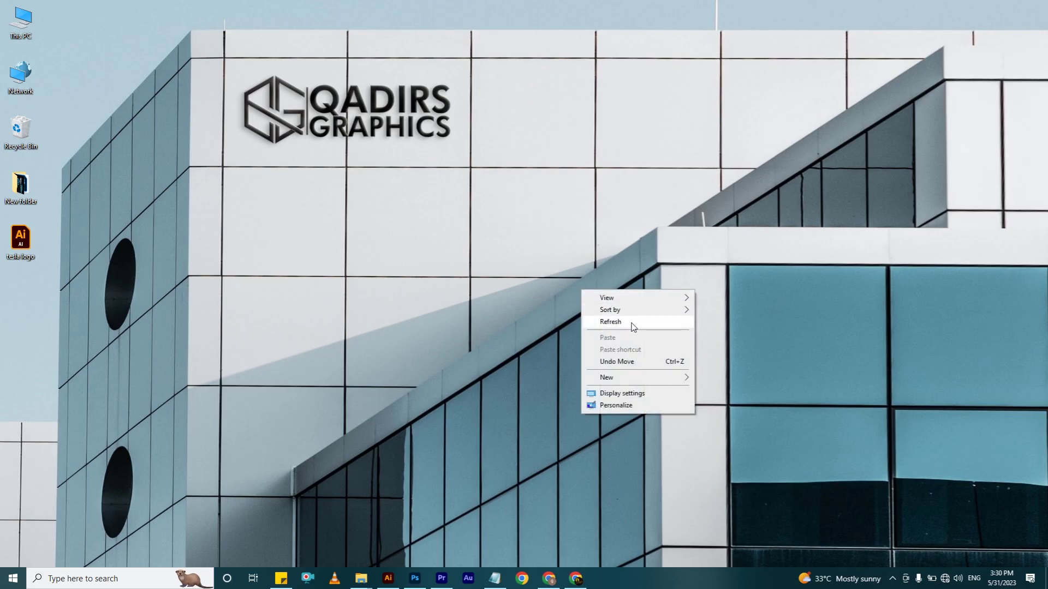
pyautogui.click(632, 326)
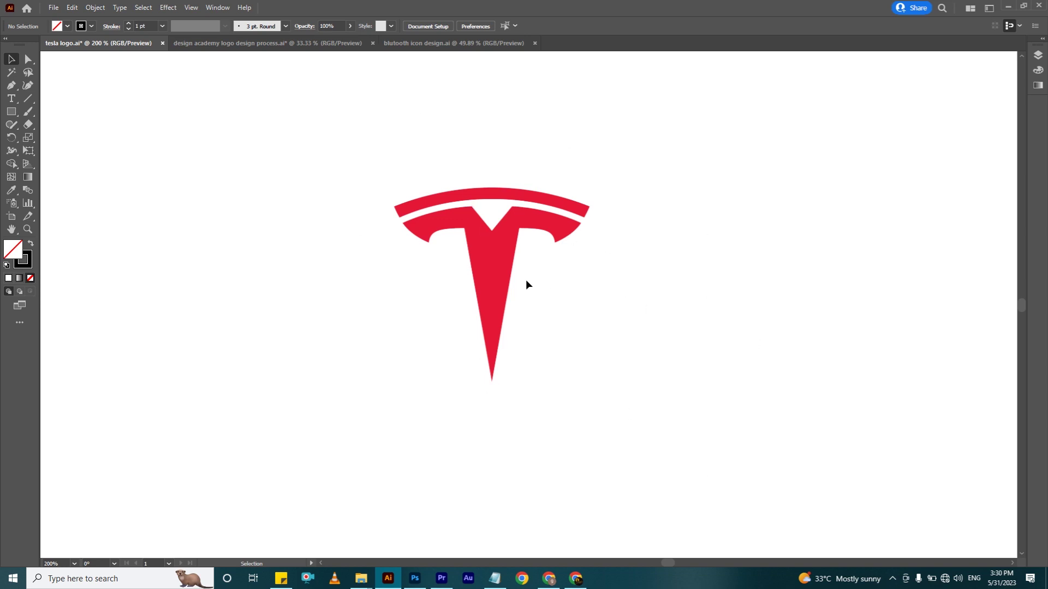
# Confirm in the Layers panel that the logo sits on Layer 1, then show the shape tool choices
pyautogui.click(1037, 55)
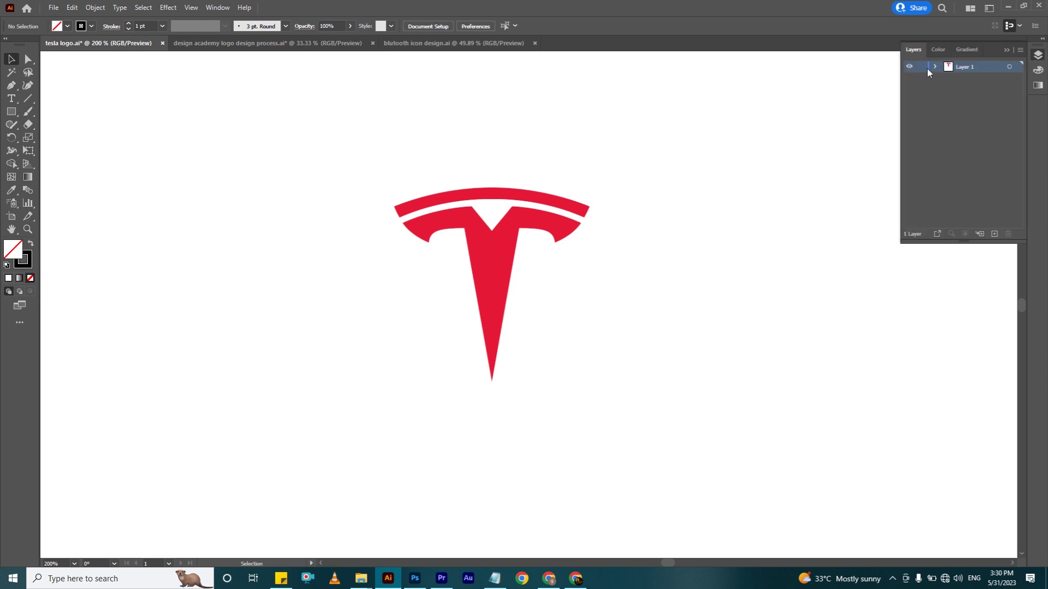
pyautogui.click(934, 67)
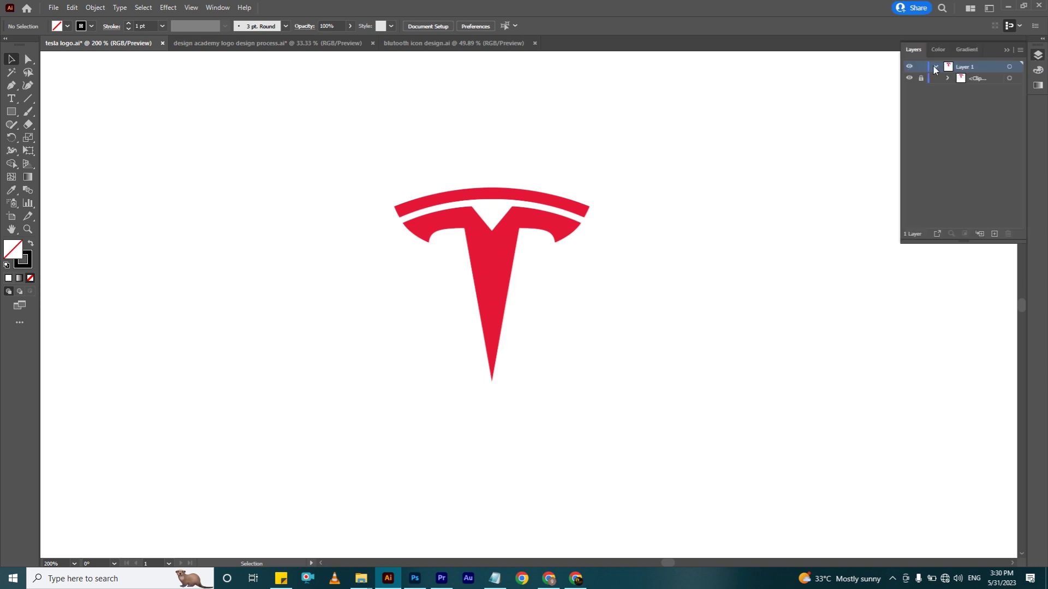
pyautogui.click(1007, 50)
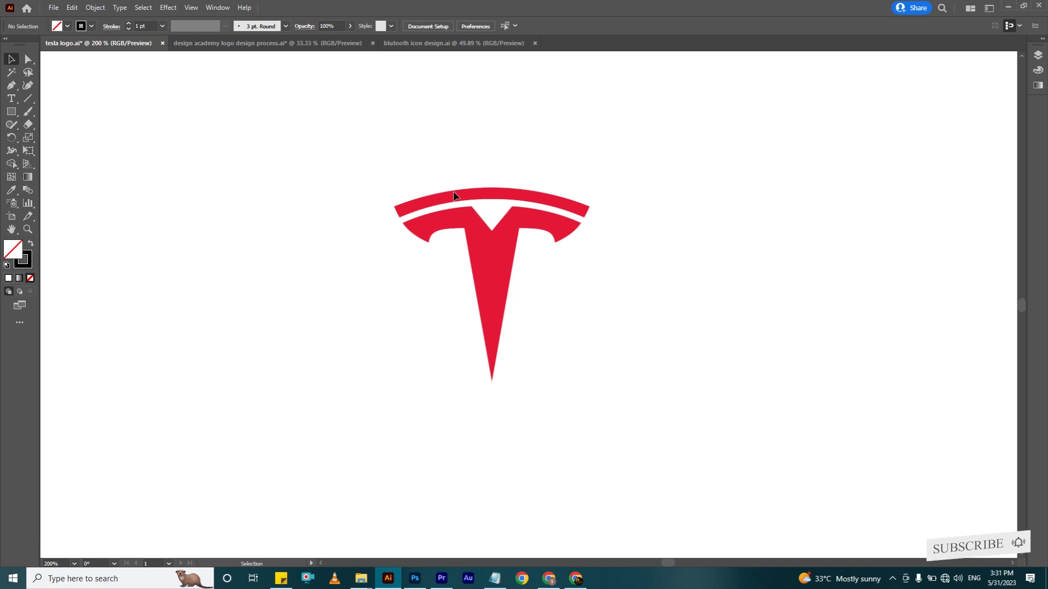
pyautogui.click(12, 112)
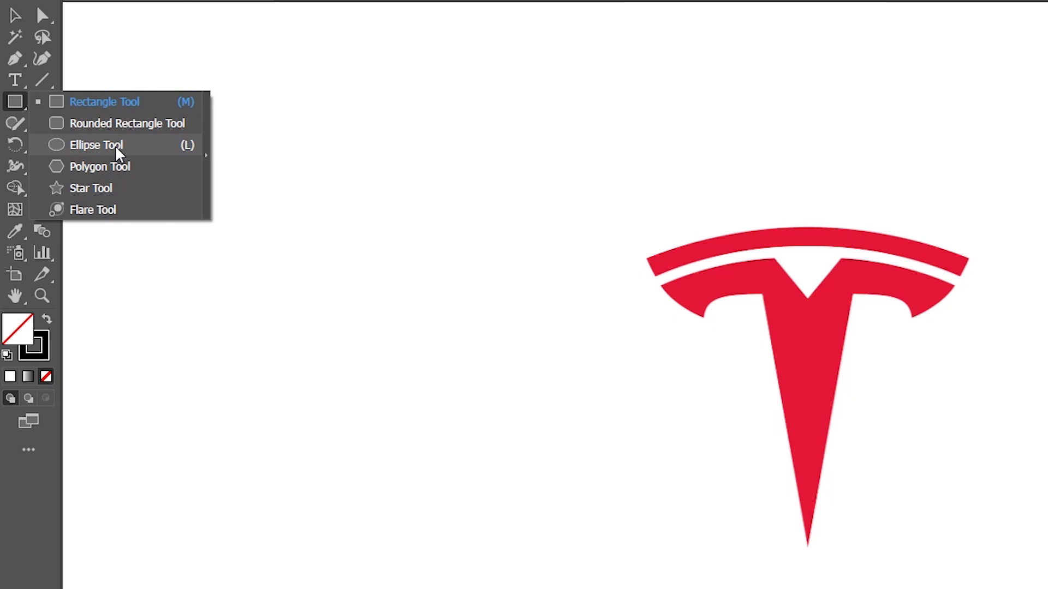
# Draw a circle from the T's bottom tip, then move and enlarge it to 247 px to meet the arc
pyautogui.click(116, 146)
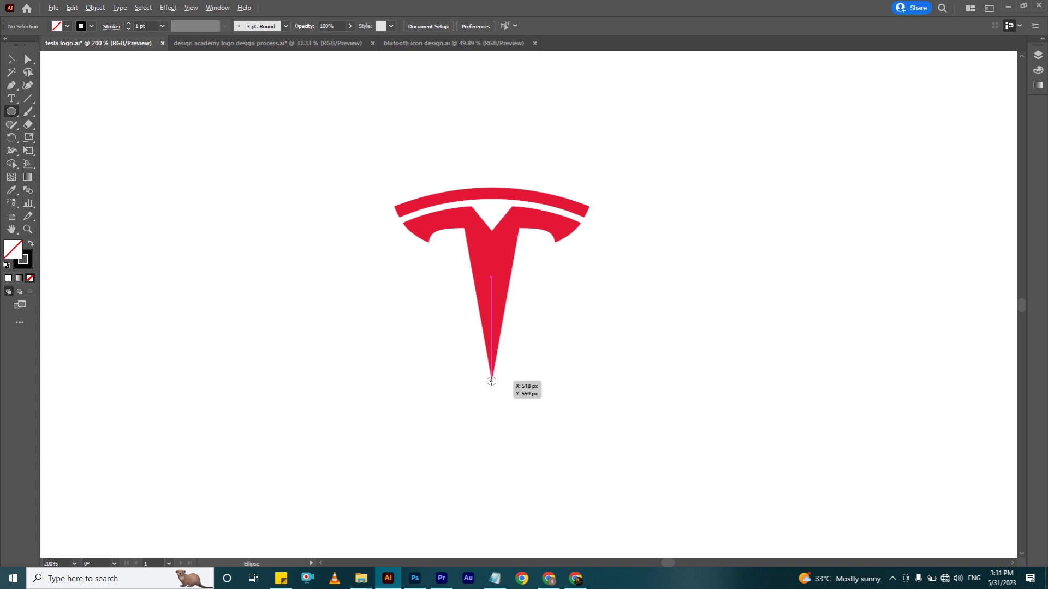
pyautogui.moveTo(491, 380); pyautogui.dragTo(658, 493)
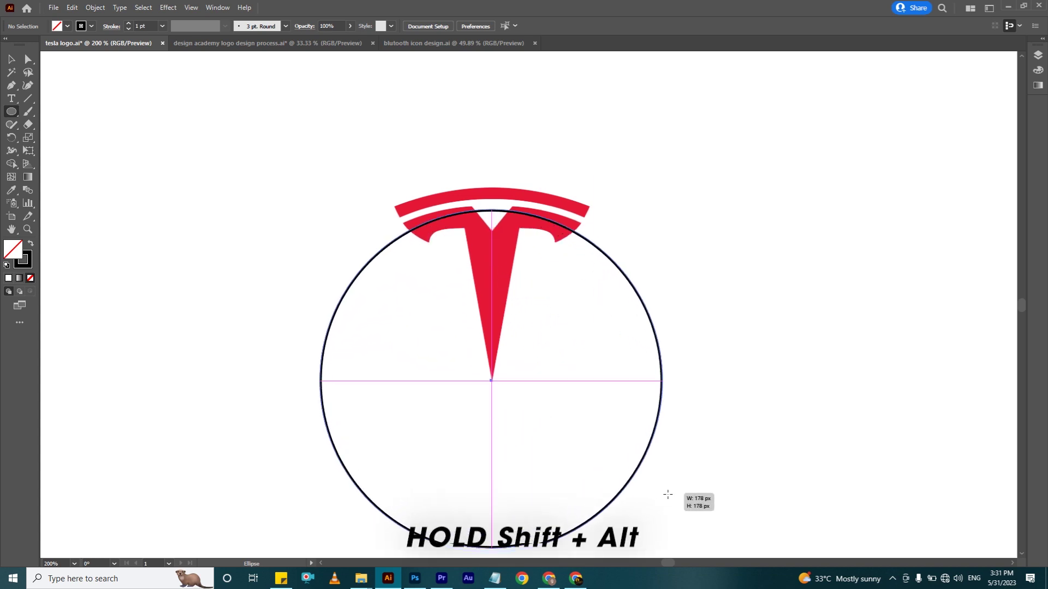
pyautogui.moveTo(658, 493); pyautogui.dragTo(718, 515)
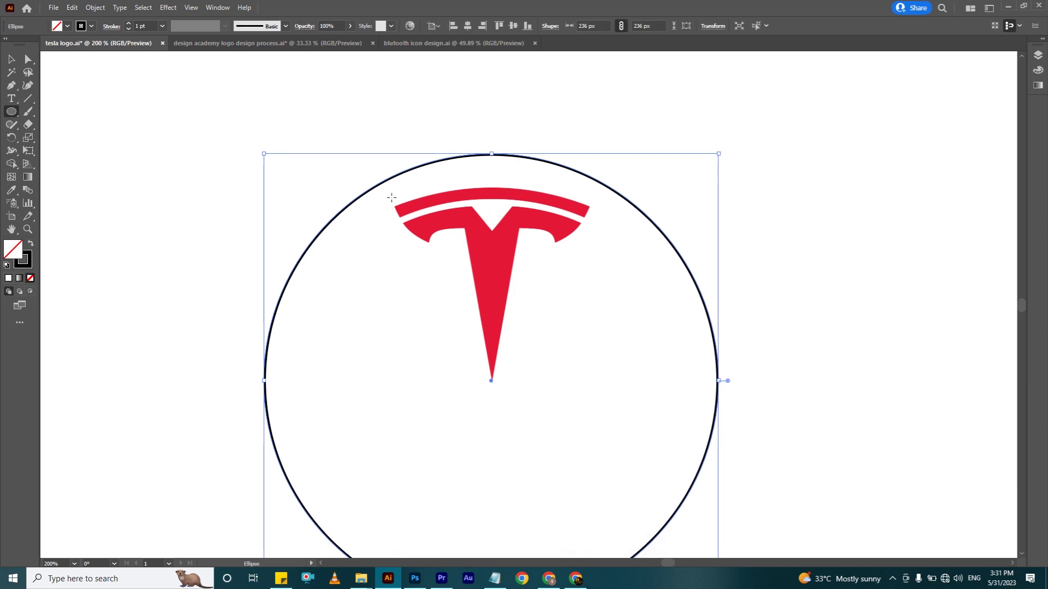
pyautogui.moveTo(492, 381); pyautogui.dragTo(490, 418)
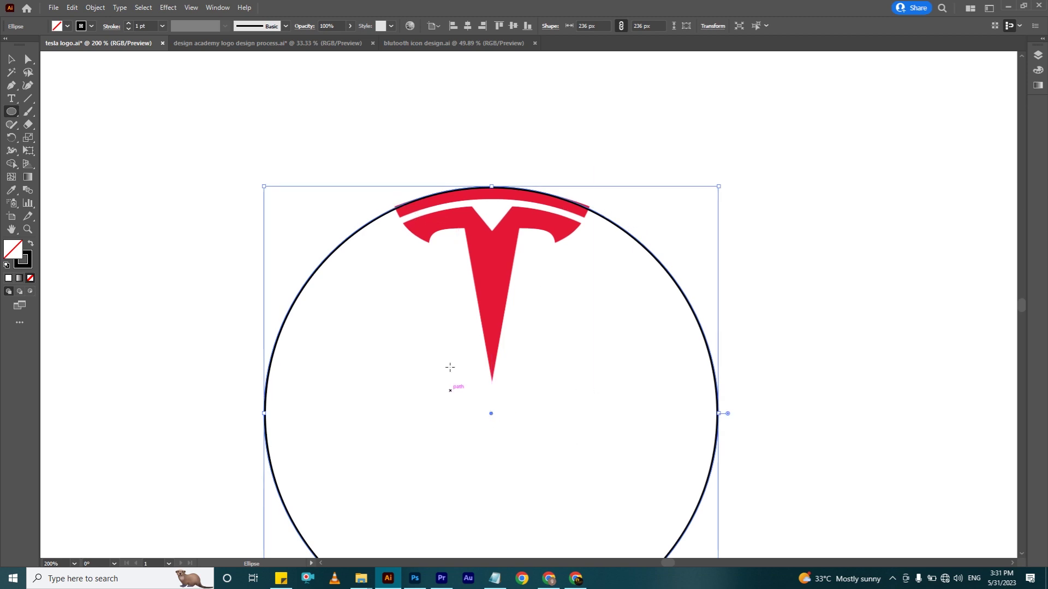
pyautogui.scroll(-1, 516, 371)
pyautogui.scroll(-4, 516, 365)
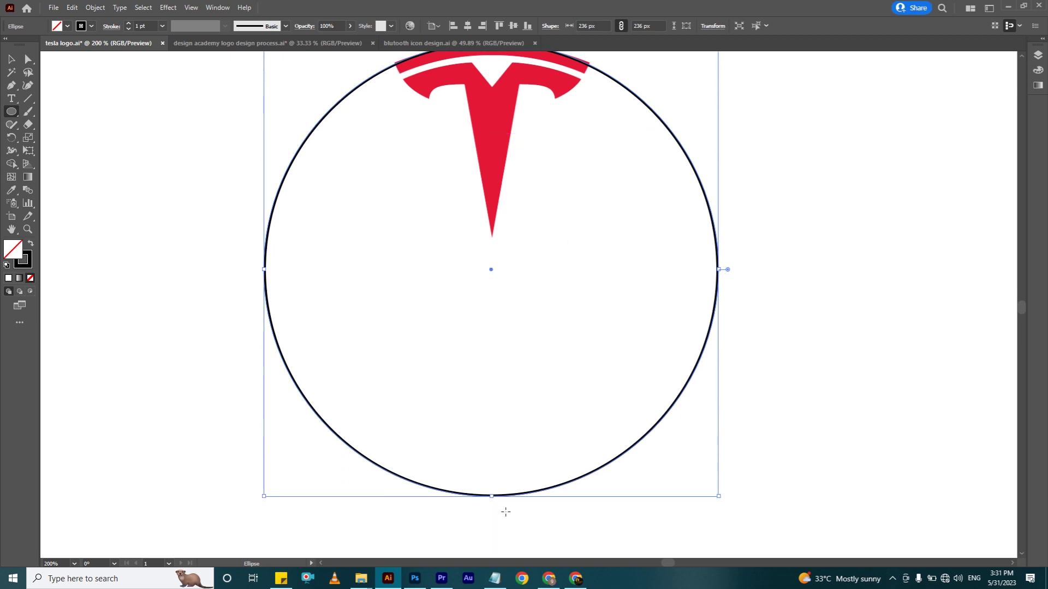
pyautogui.moveTo(491, 496); pyautogui.dragTo(489, 517)
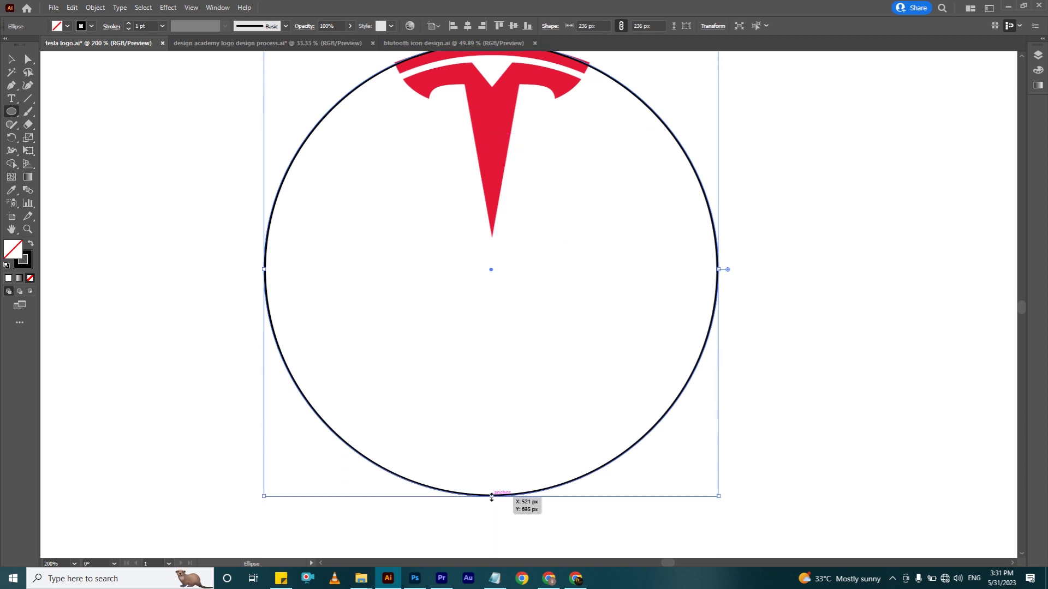
pyautogui.scroll(3, 525, 492)
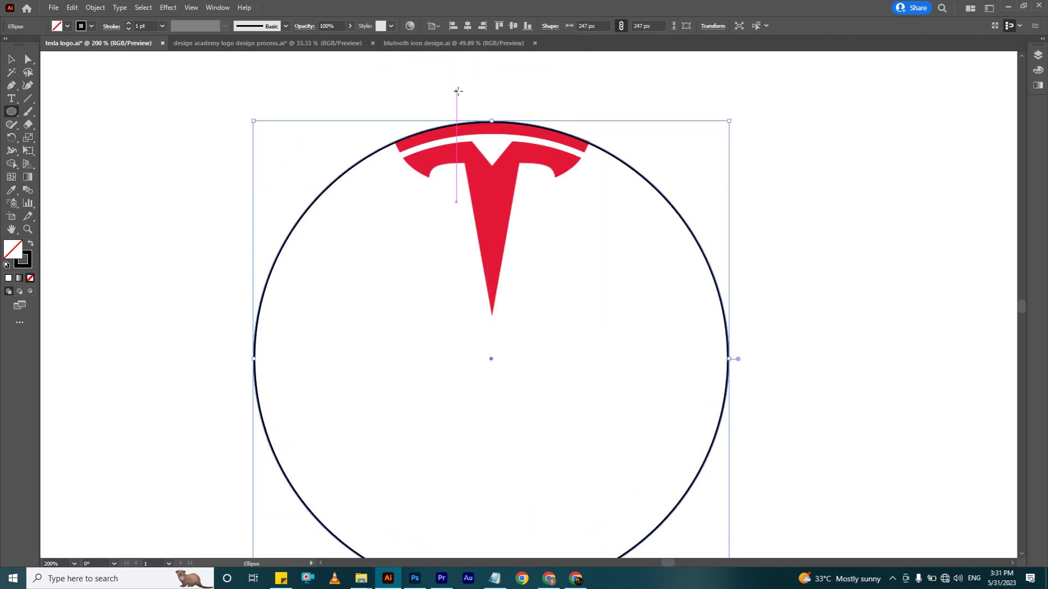
pyautogui.press('v')
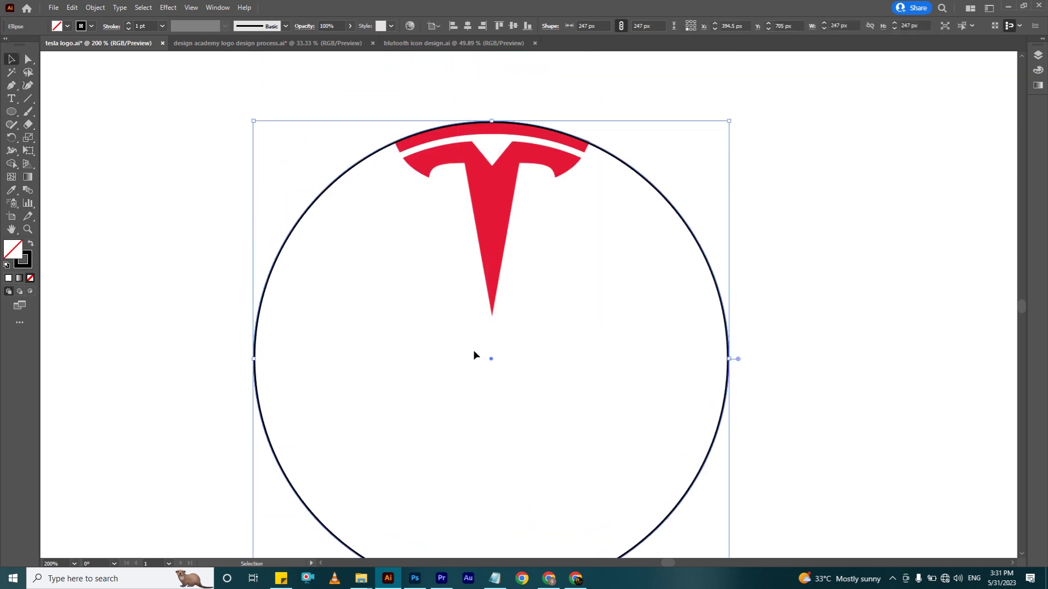
pyautogui.moveTo(490, 360); pyautogui.dragTo(487, 371)
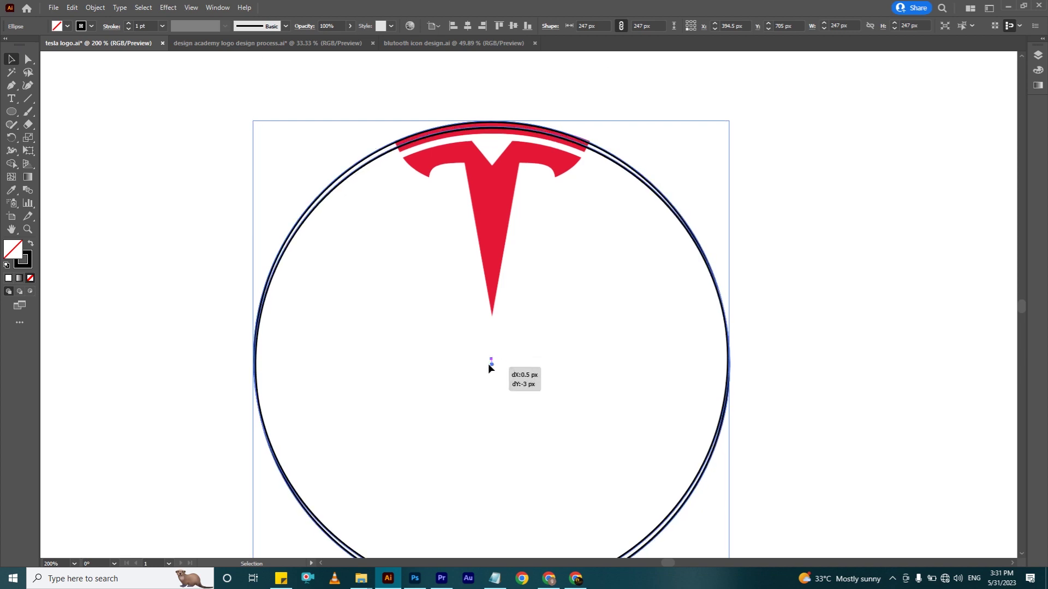
pyautogui.moveTo(487, 372); pyautogui.dragTo(490, 372)
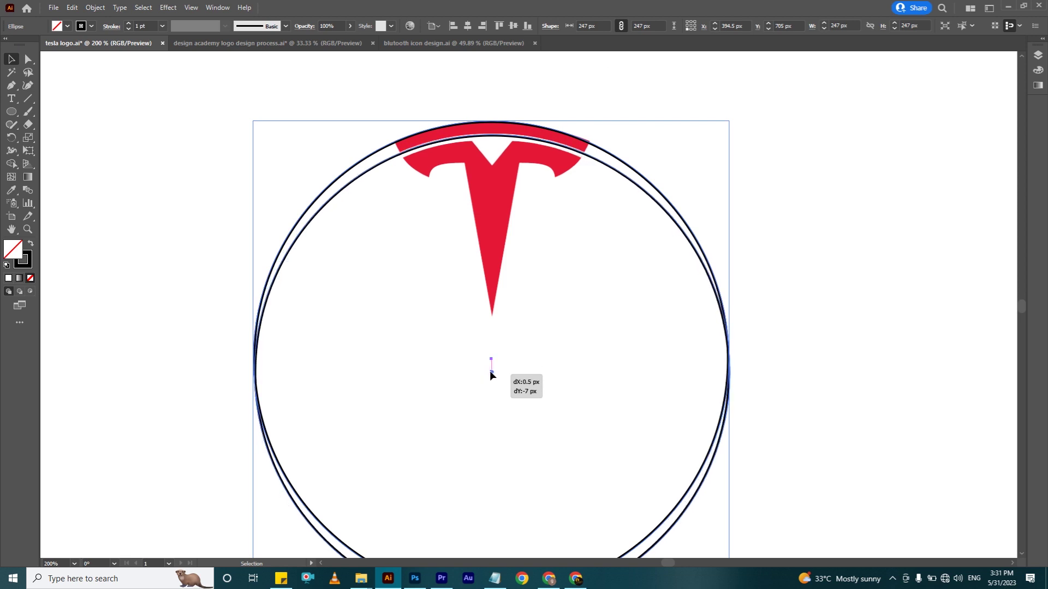
pyautogui.moveTo(490, 372); pyautogui.dragTo(489, 370)
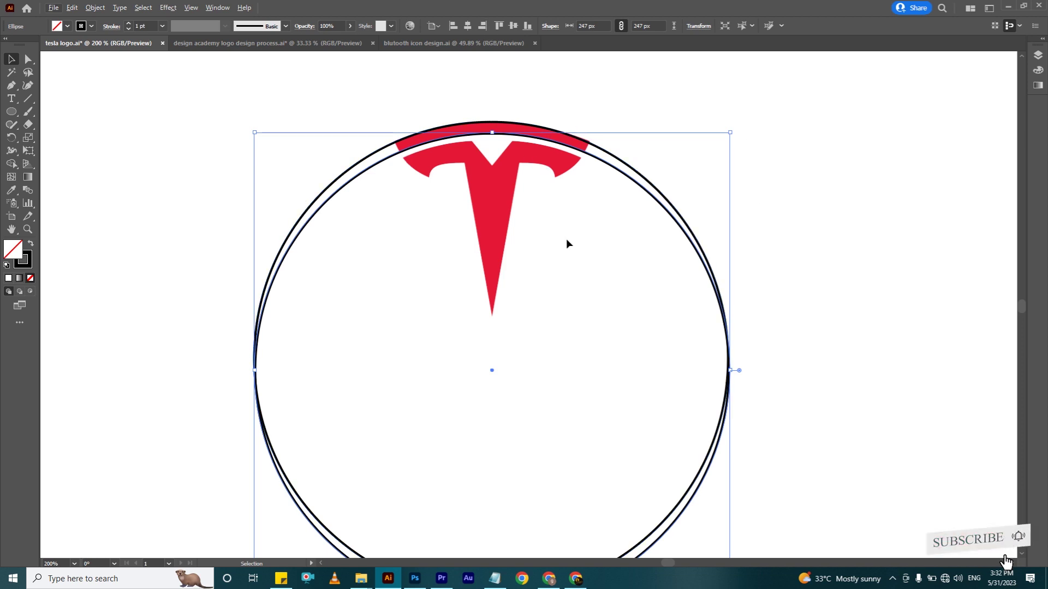
pyautogui.scroll(-1, 565, 238)
pyautogui.moveTo(491, 365); pyautogui.dragTo(493, 364)
pyautogui.click(817, 234)
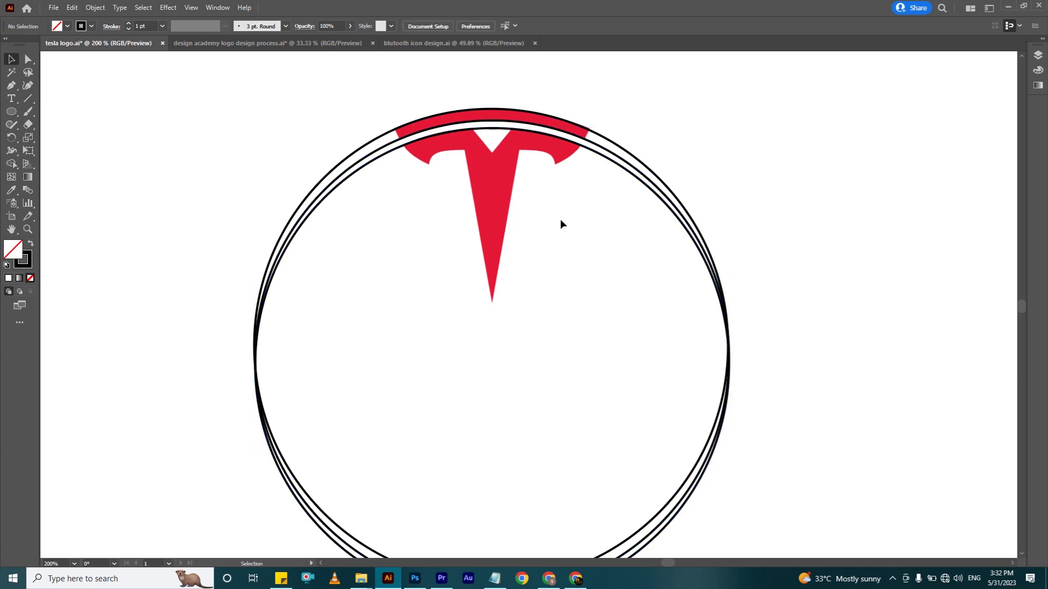
pyautogui.scroll(-2, 561, 220)
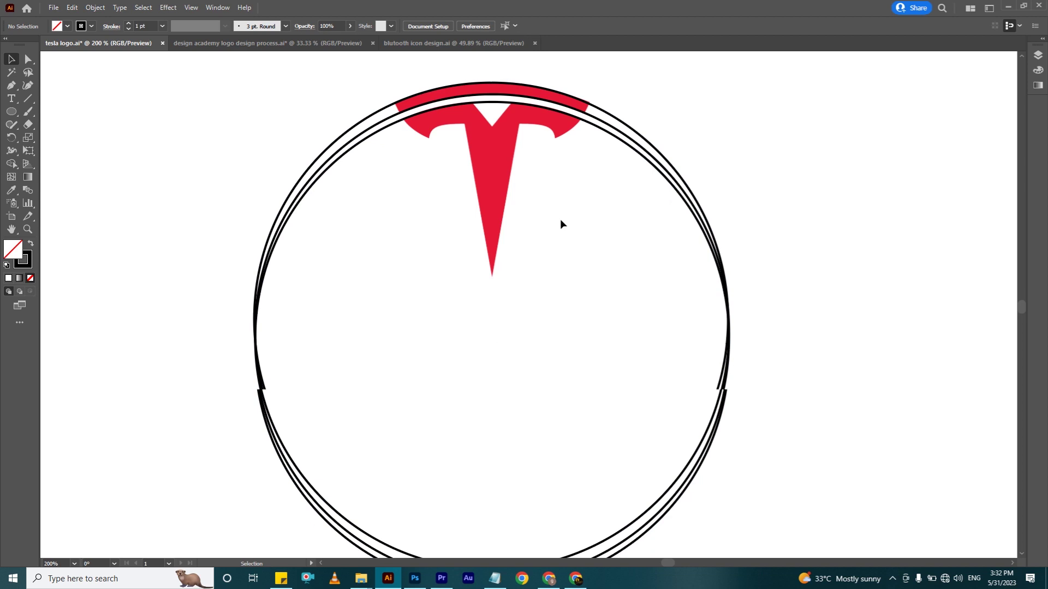
pyautogui.scroll(5, 561, 220)
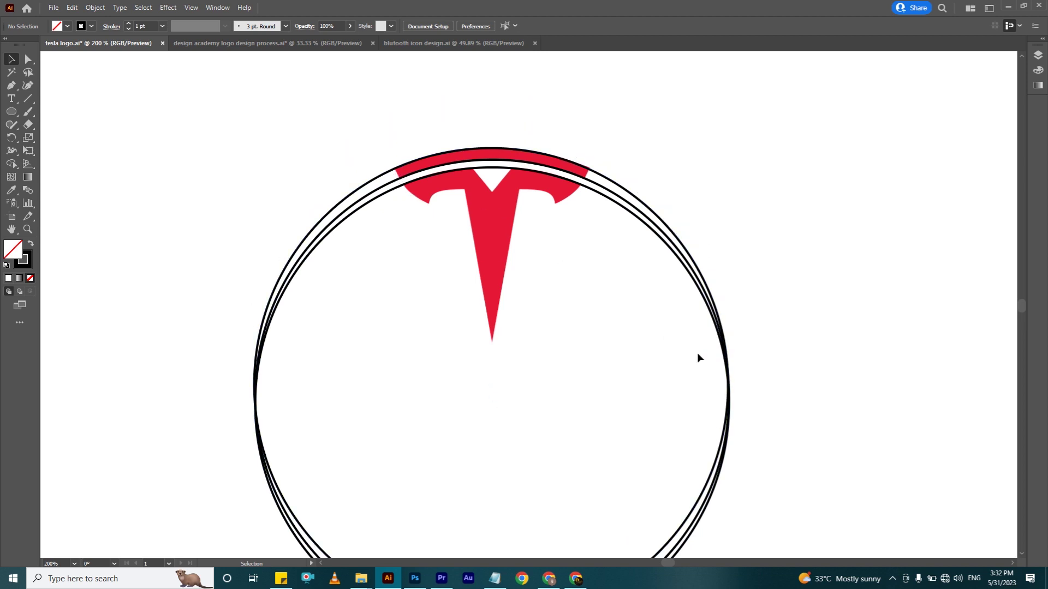
pyautogui.scroll(-1, 573, 327)
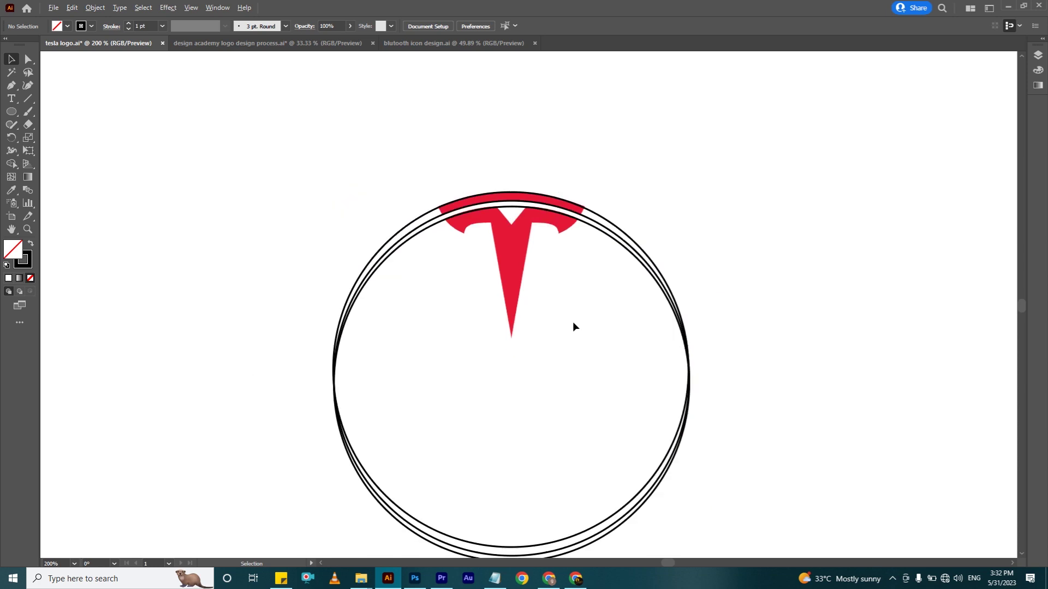
pyautogui.scroll(-1, 573, 327)
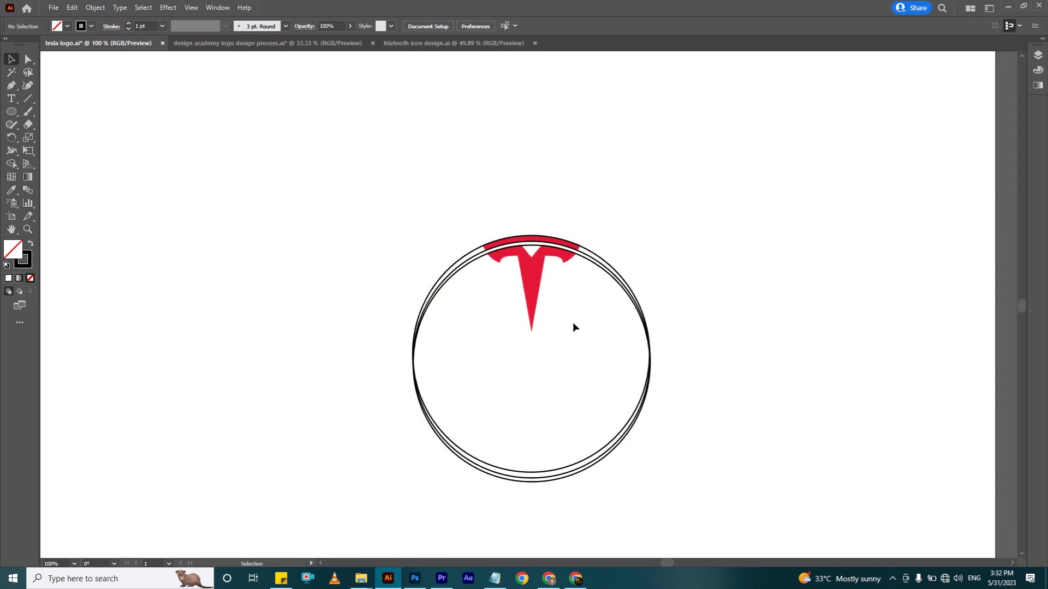
# Duplicate the circle upward and scale the copy to a 117 × 106 px ellipse
pyautogui.moveTo(573, 271); pyautogui.dragTo(538, 182)
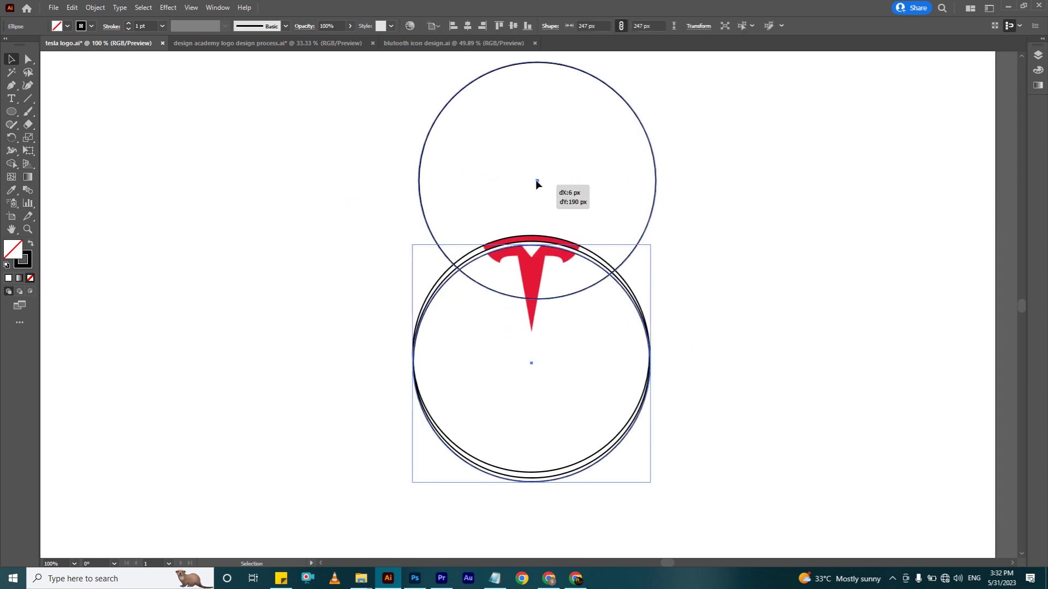
pyautogui.scroll(2, 535, 162)
pyautogui.moveTo(546, 240); pyautogui.dragTo(588, 287)
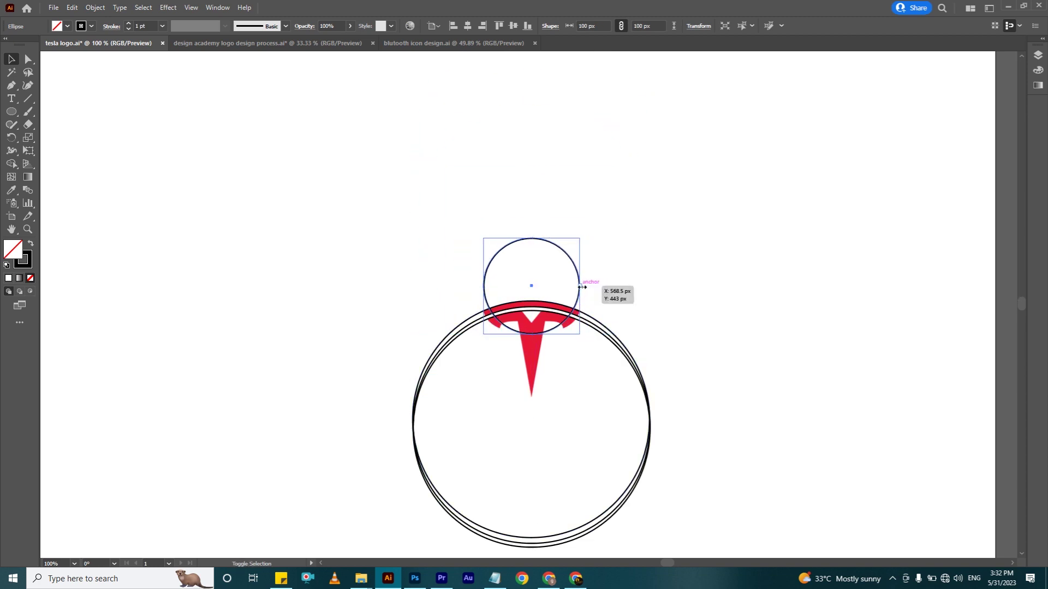
pyautogui.scroll(3, 548, 320)
pyautogui.scroll(1, 513, 306)
pyautogui.moveTo(478, 401); pyautogui.dragTo(477, 188)
pyautogui.scroll(-1, 507, 290)
pyautogui.scroll(-1, 384, 304)
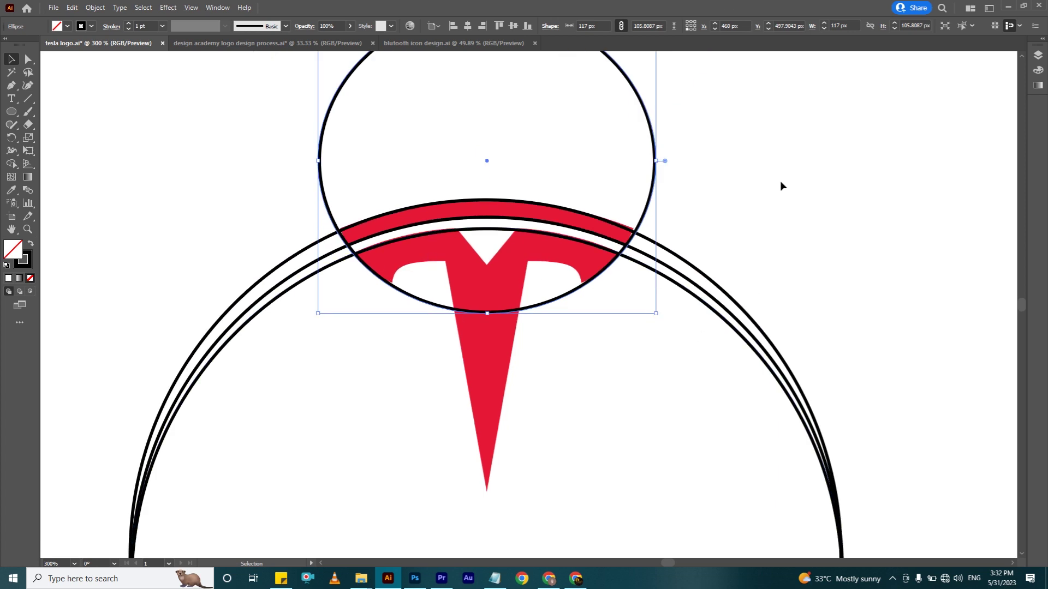
pyautogui.scroll(-1, 768, 218)
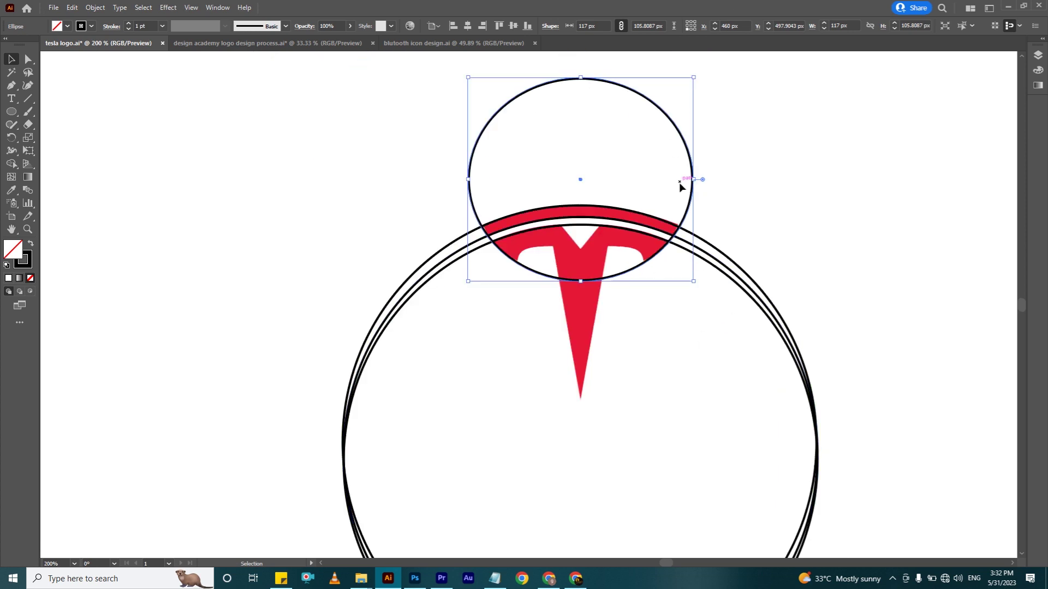
# Pan the canvas to recentre the logo and return to the Selection tool
pyautogui.click(12, 230)
pyautogui.moveTo(524, 262); pyautogui.dragTo(426, 261)
pyautogui.press('v')
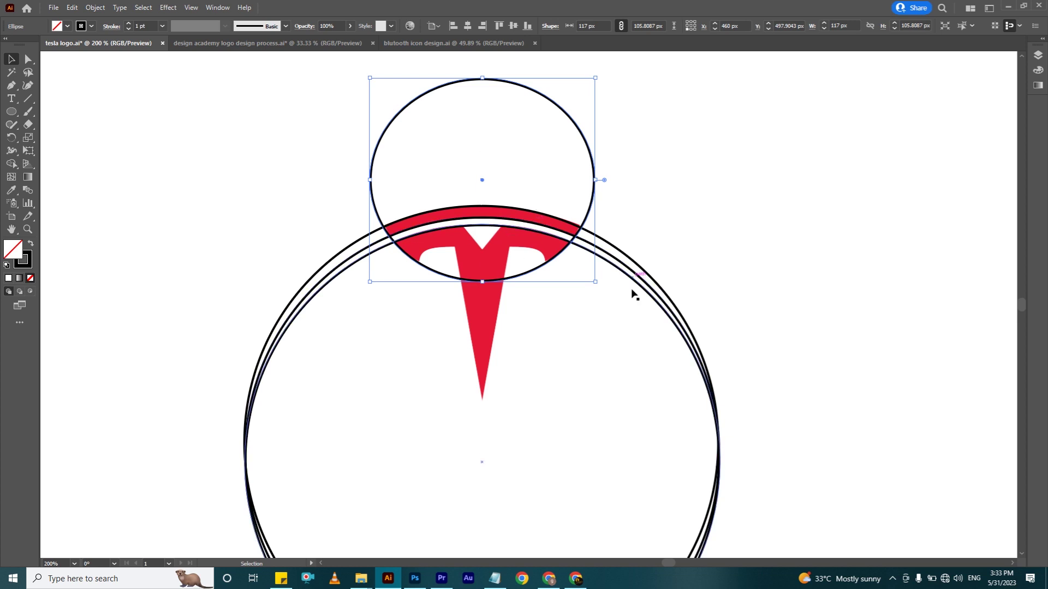
pyautogui.click(11, 113)
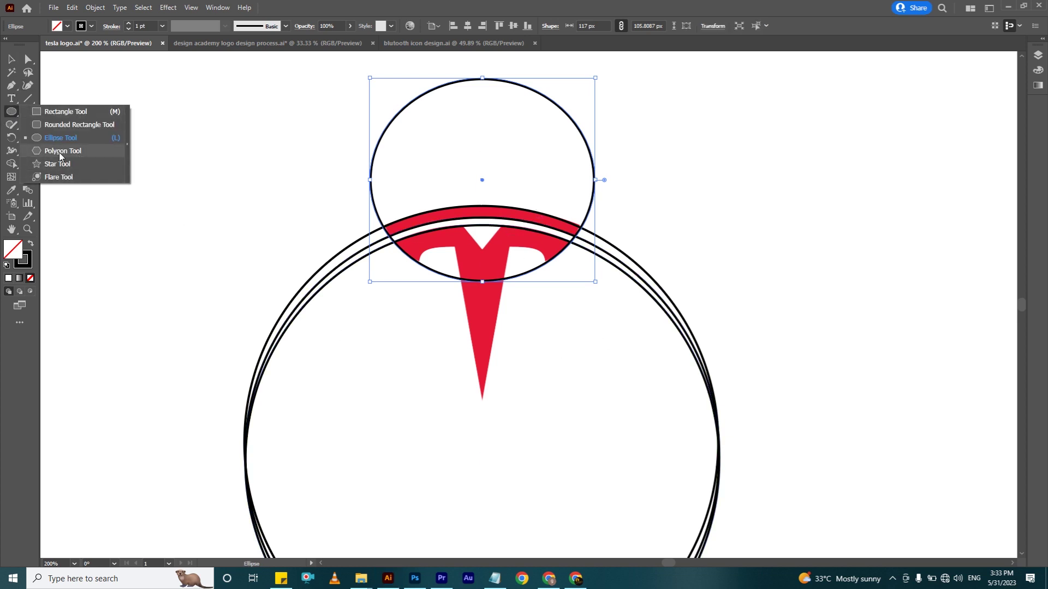
# Create an 86.6 × 75 px three-sided polygon in the upper-left of the artboard
pyautogui.click(77, 151)
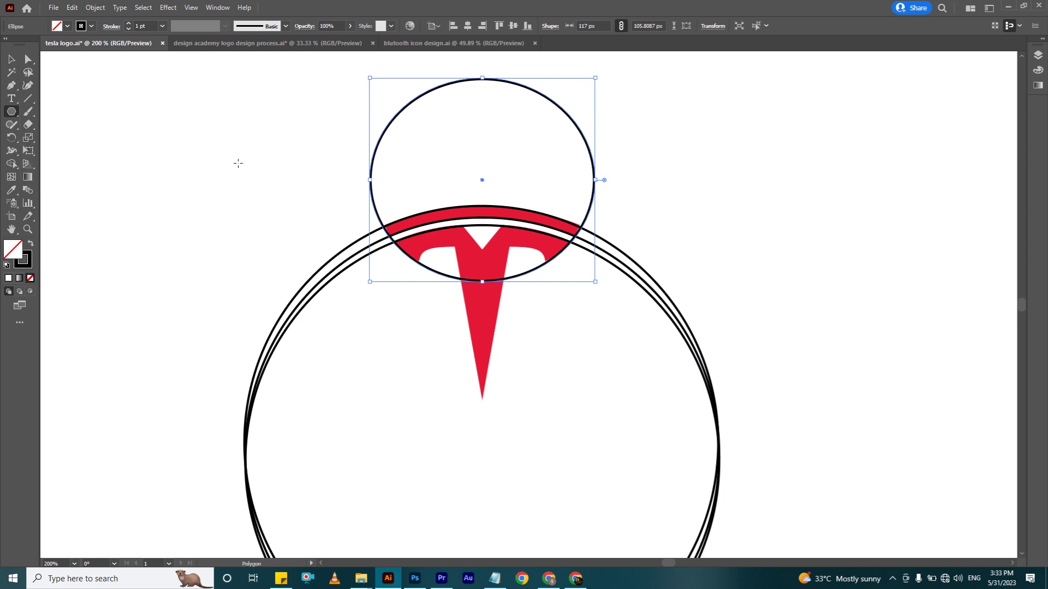
pyautogui.click(238, 163)
pyautogui.moveTo(354, 159); pyautogui.dragTo(299, 159)
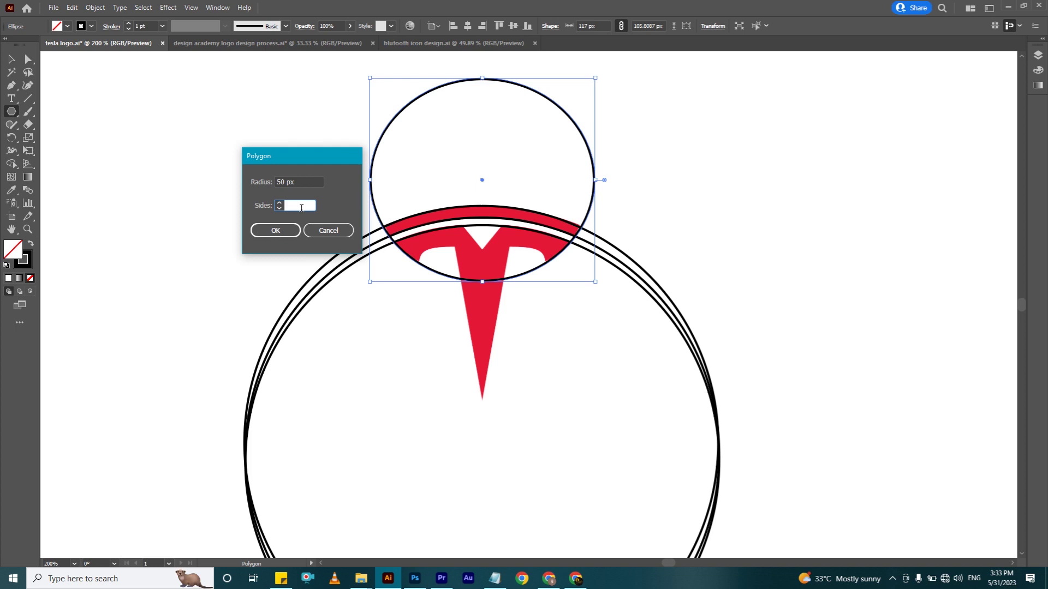
pyautogui.write('3')
pyautogui.press('Return')
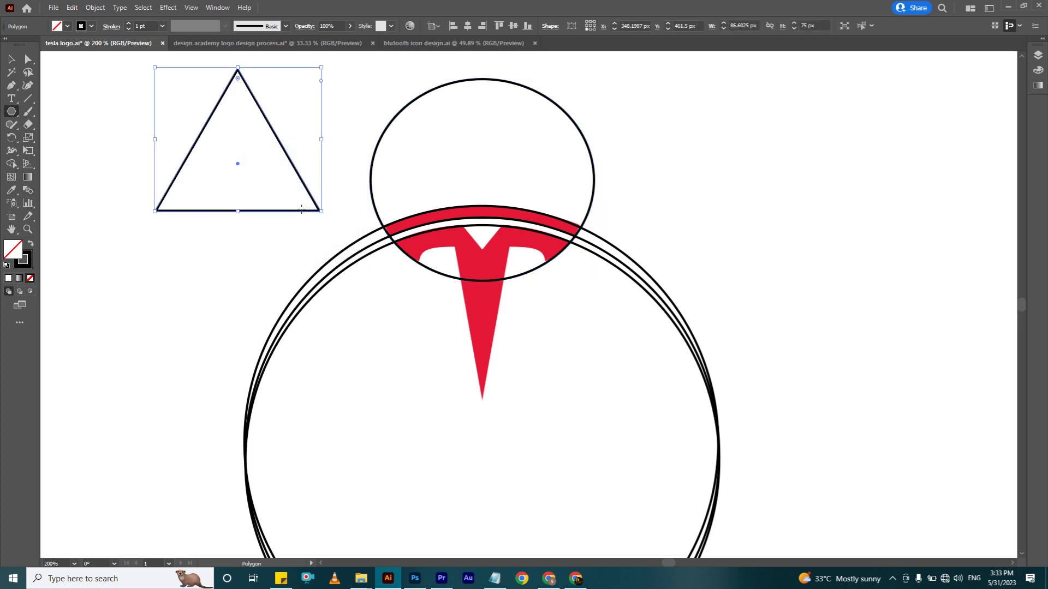
pyautogui.press('v')
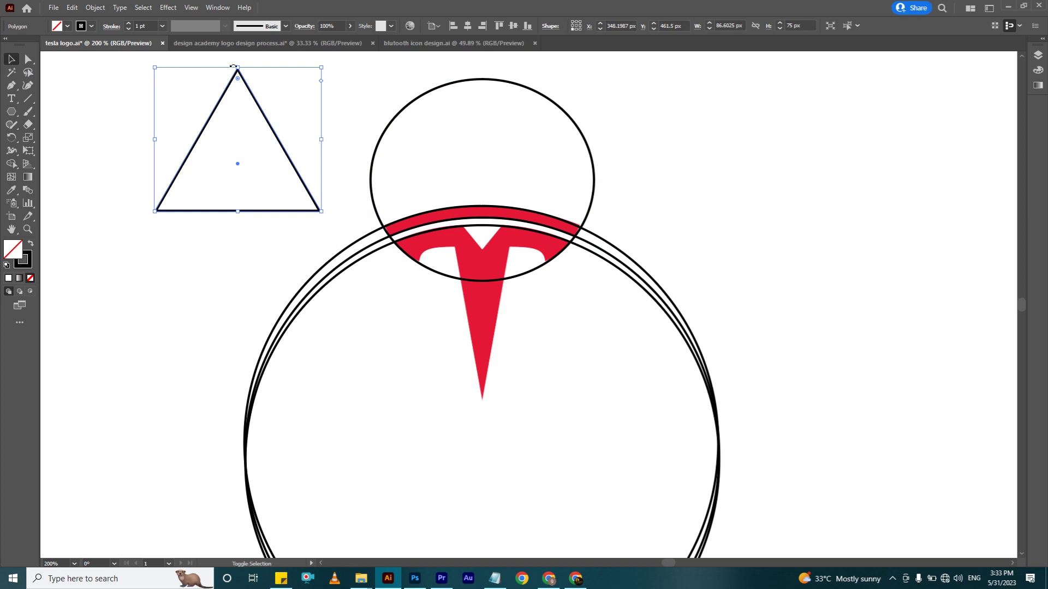
# Invert the triangle onto the T's notch, and stretch a copy down the stem to 104 px
pyautogui.moveTo(239, 64); pyautogui.dragTo(238, 275)
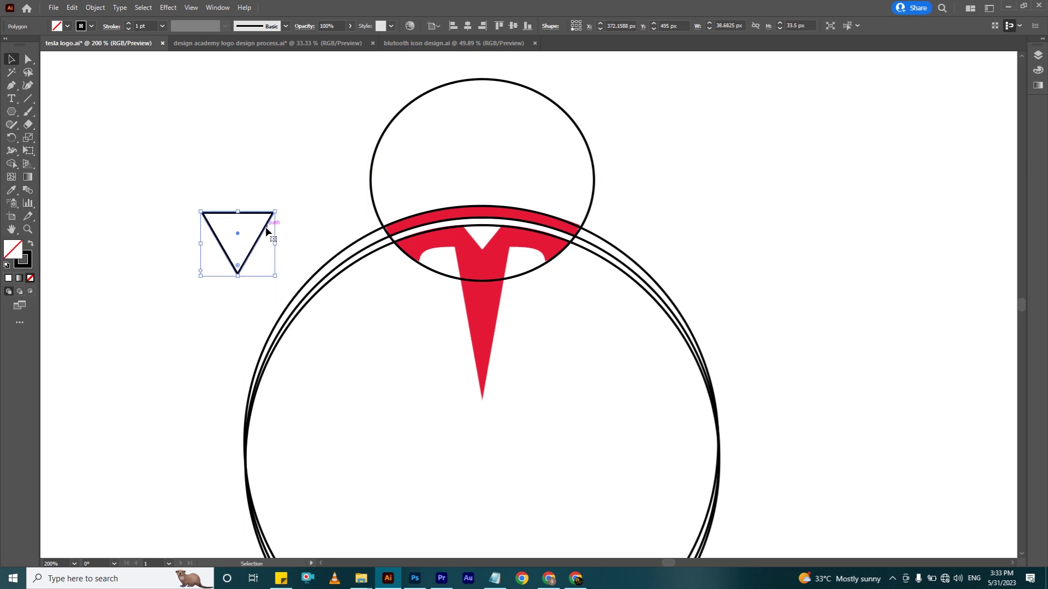
pyautogui.moveTo(242, 223)
pyautogui.mouseDown()
pyautogui.moveTo(497, 192)
pyautogui.moveTo(484, 206)
pyautogui.mouseUp()
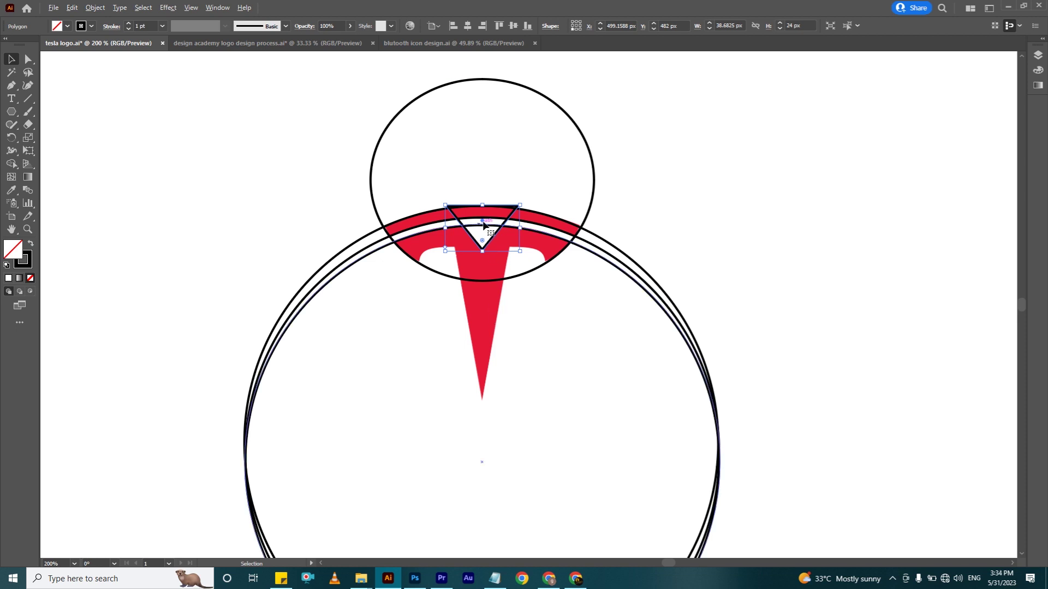
pyautogui.moveTo(484, 224); pyautogui.dragTo(479, 341)
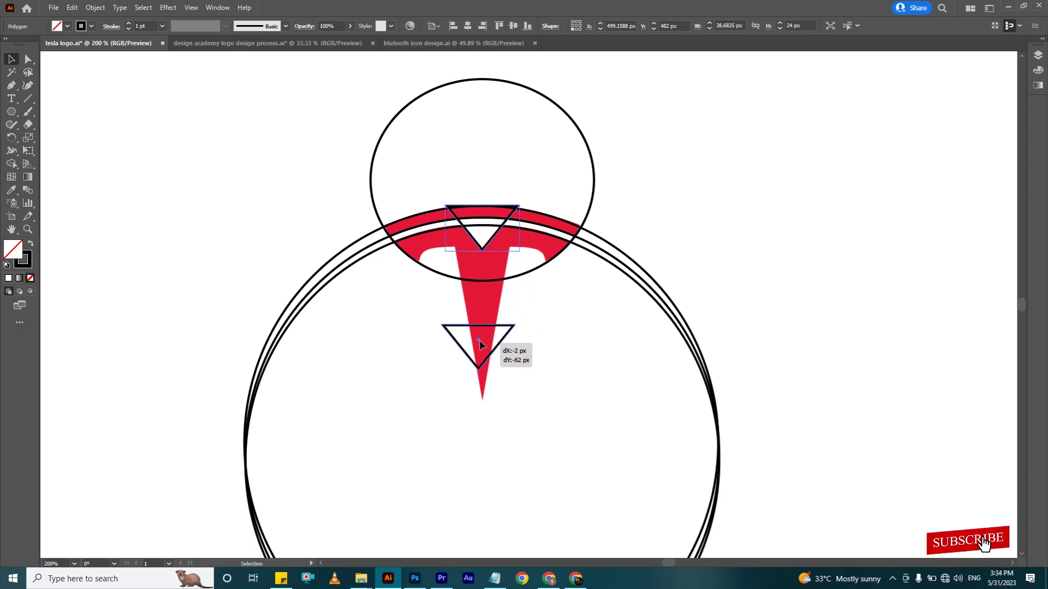
pyautogui.moveTo(479, 341); pyautogui.dragTo(478, 394)
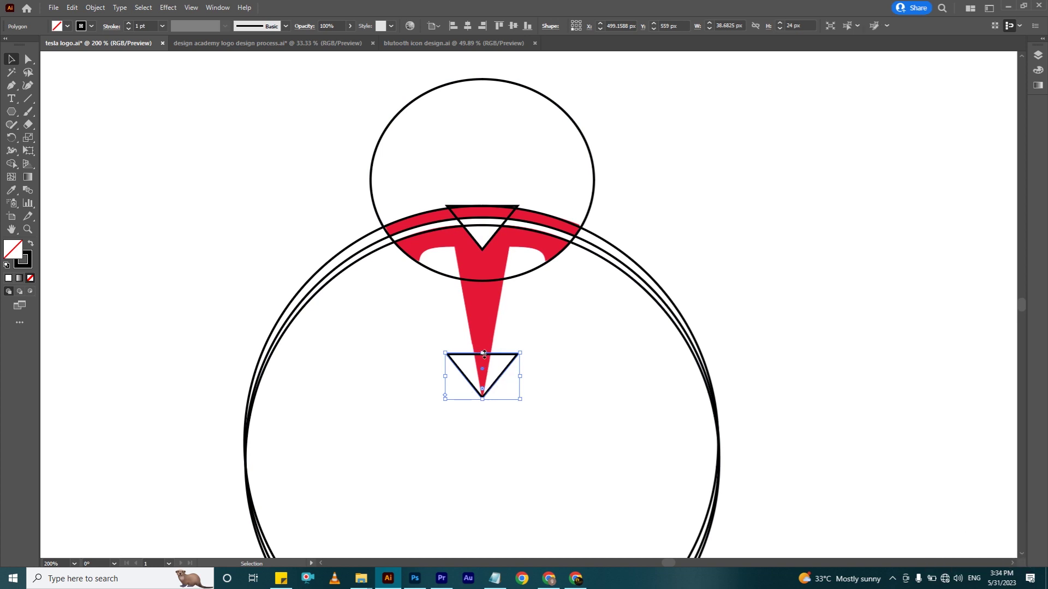
pyautogui.moveTo(484, 354); pyautogui.dragTo(483, 200)
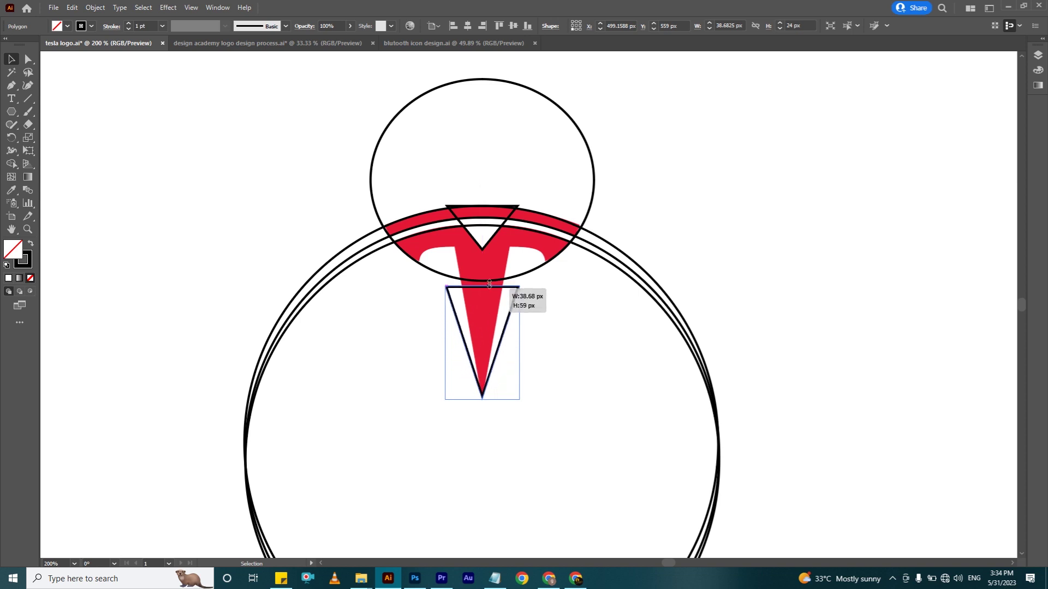
pyautogui.moveTo(482, 201); pyautogui.dragTo(483, 200)
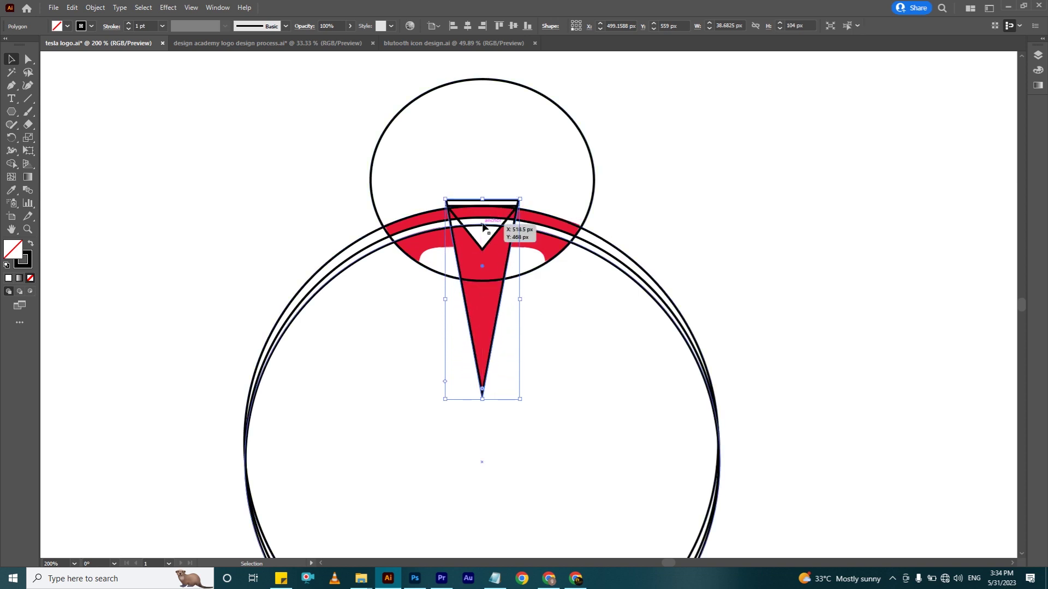
pyautogui.click(354, 285)
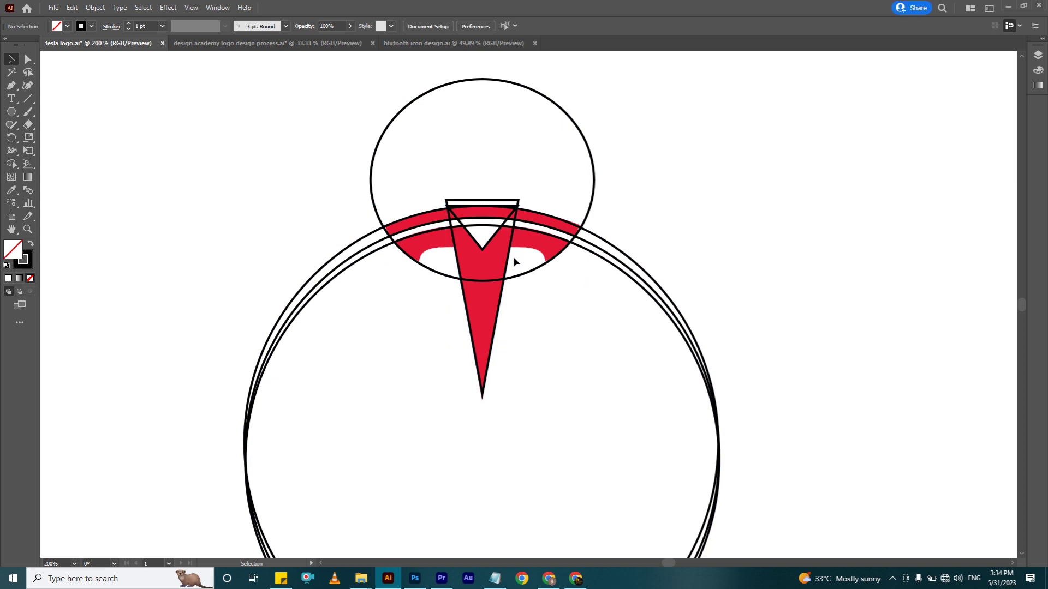
pyautogui.moveTo(11, 111); pyautogui.dragTo(73, 115)
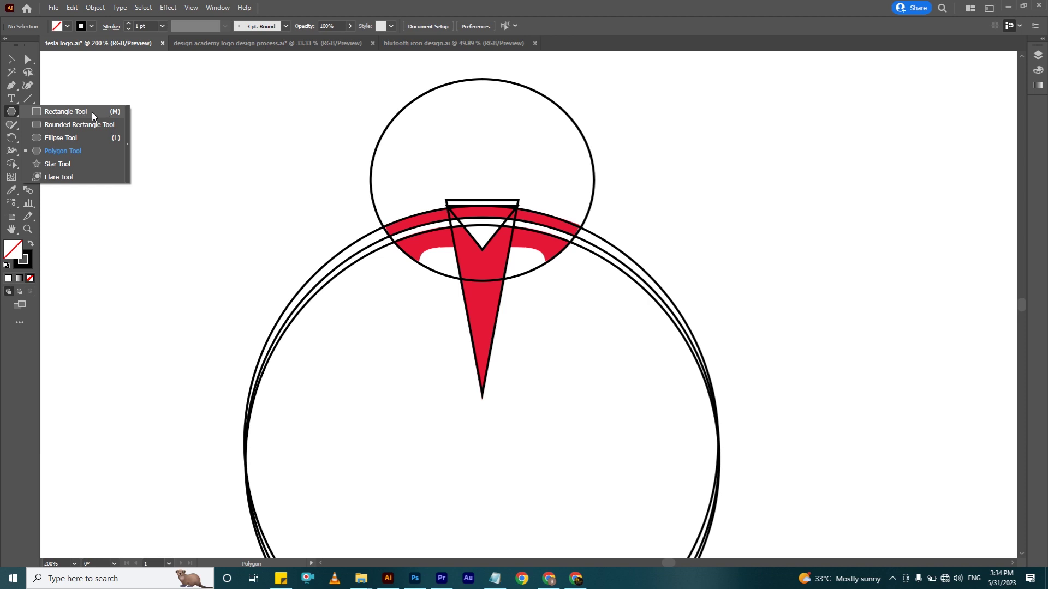
# Draw a 66 × 21 px rectangle across the T's arms with rounded top corners under the arc
pyautogui.click(93, 116)
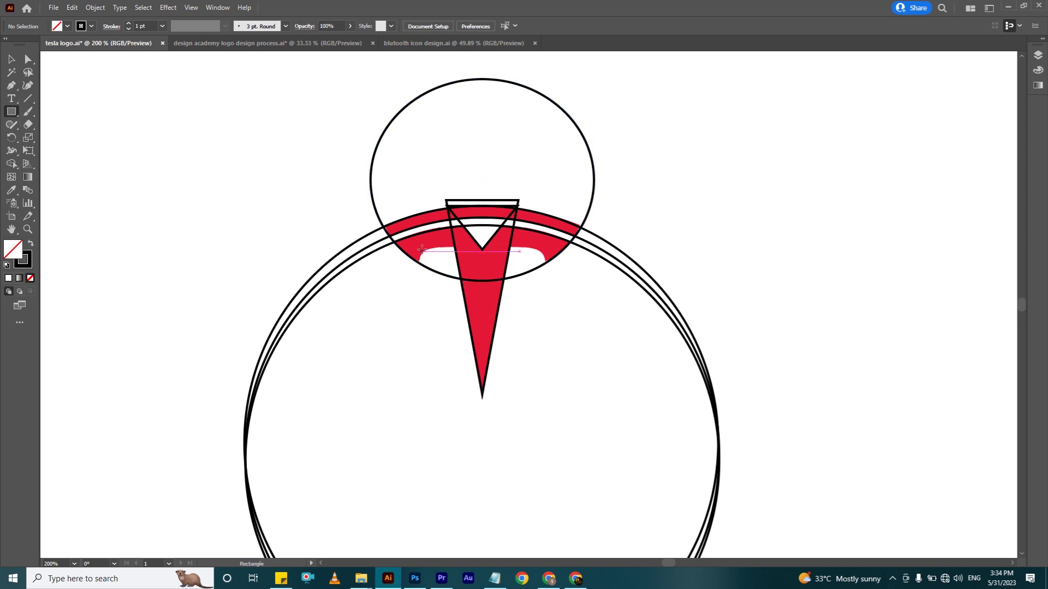
pyautogui.moveTo(422, 250); pyautogui.dragTo(546, 287)
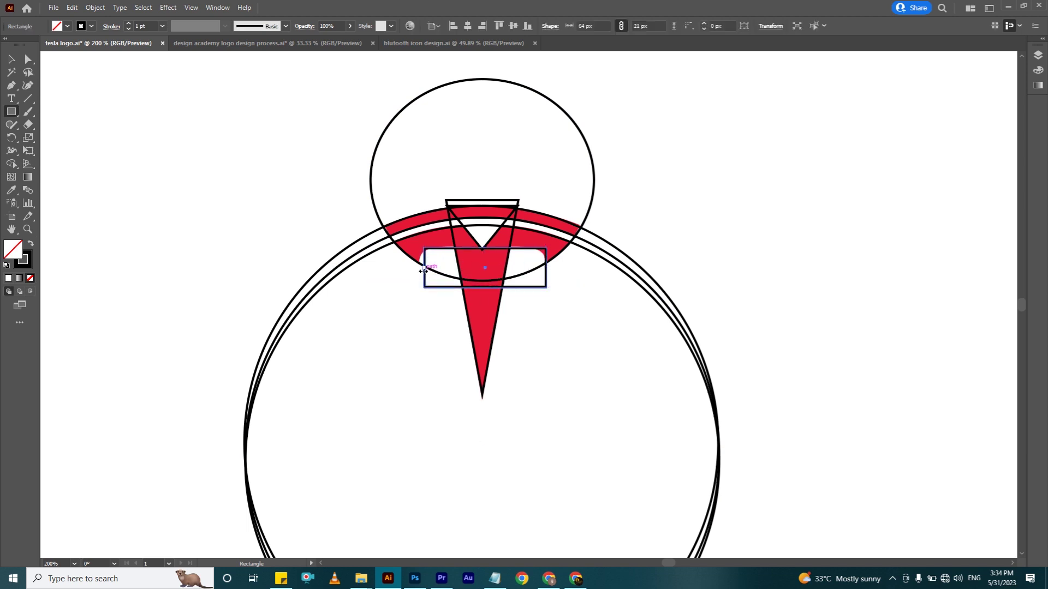
pyautogui.moveTo(423, 271); pyautogui.dragTo(419, 271)
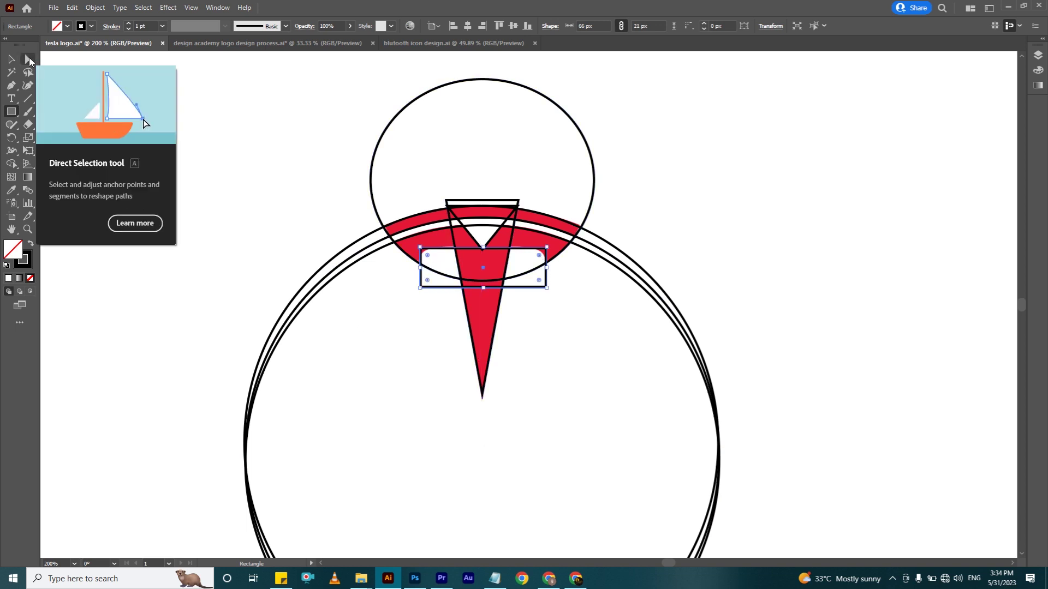
pyautogui.click(28, 58)
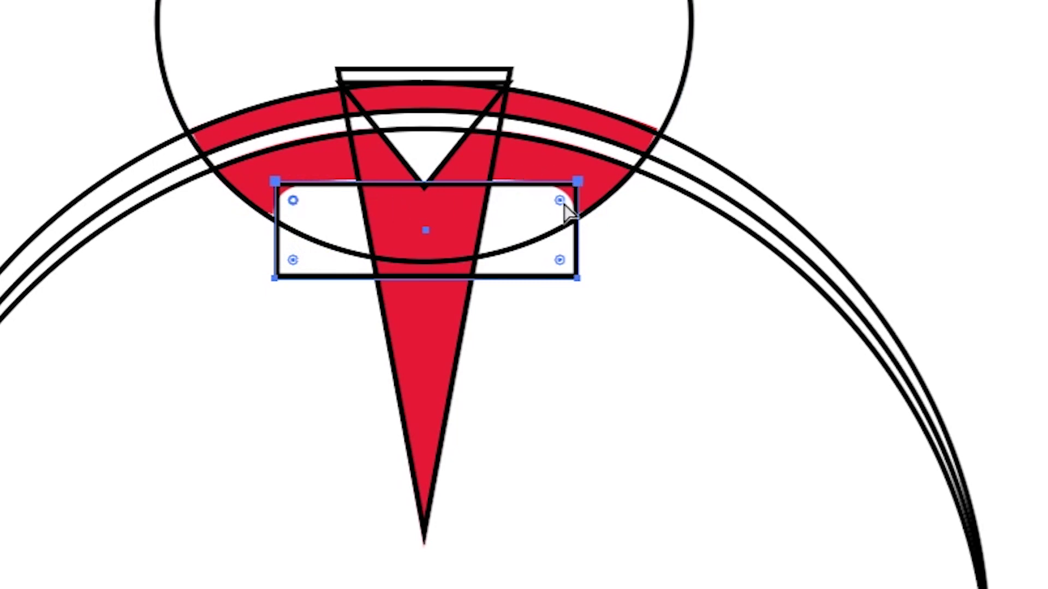
pyautogui.moveTo(560, 201); pyautogui.dragTo(535, 256)
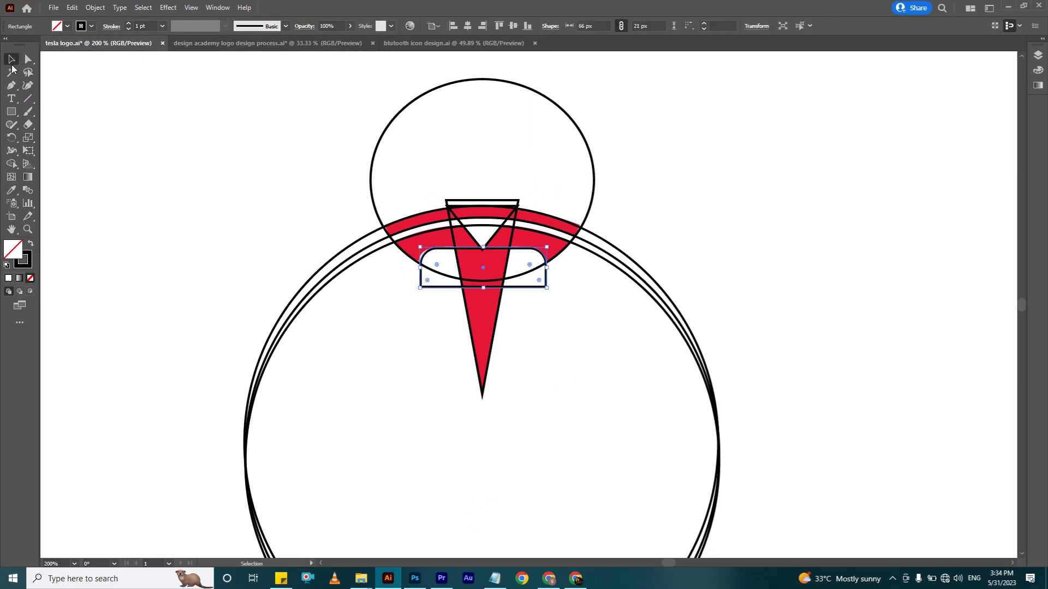
pyautogui.click(274, 128)
pyautogui.click(500, 287)
pyautogui.moveTo(434, 274); pyautogui.dragTo(432, 275)
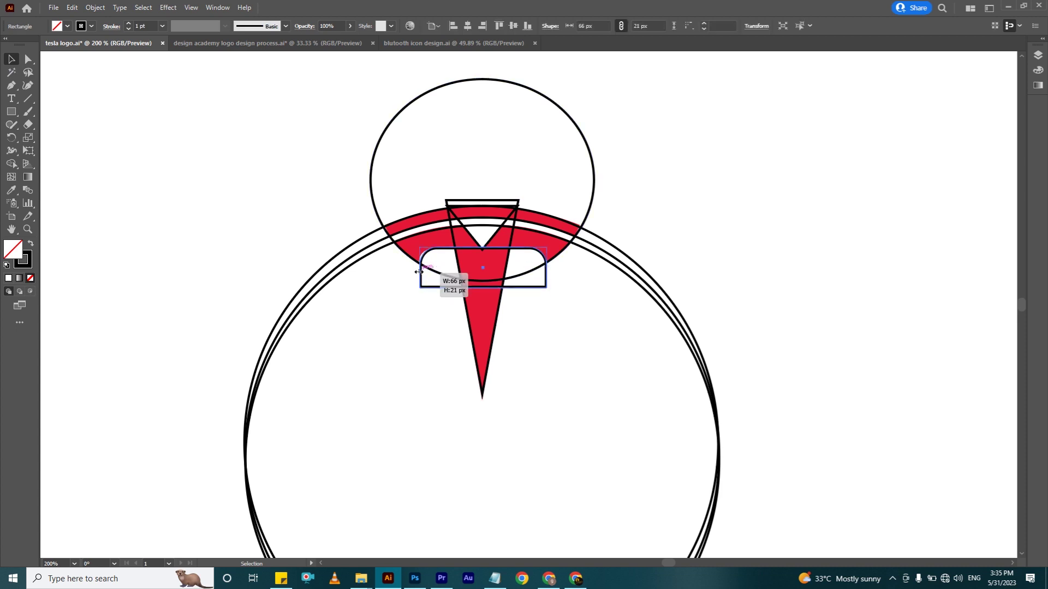
pyautogui.click(731, 251)
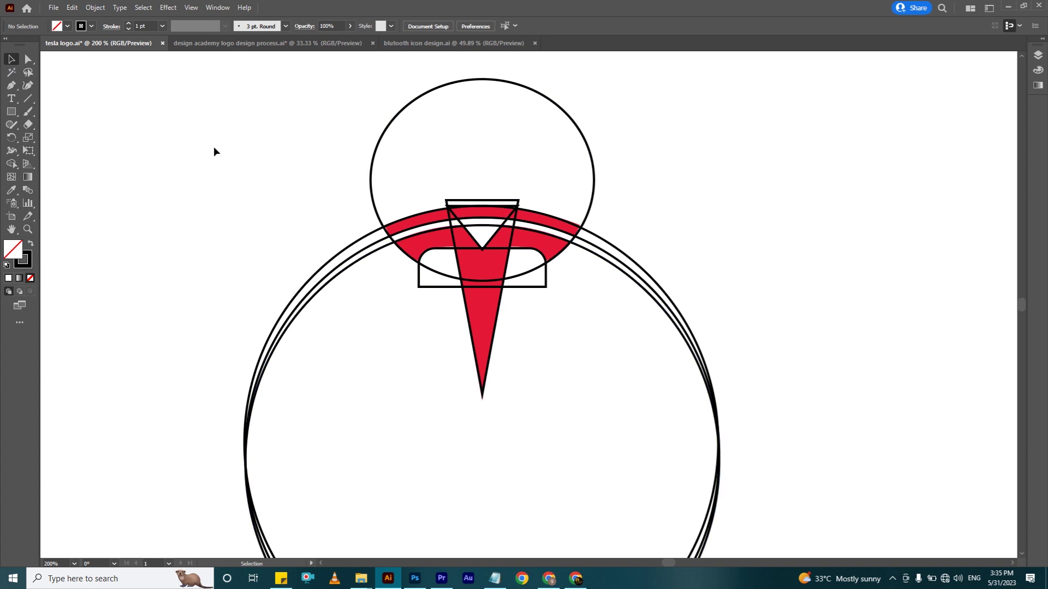
pyautogui.moveTo(293, 139); pyautogui.dragTo(631, 430)
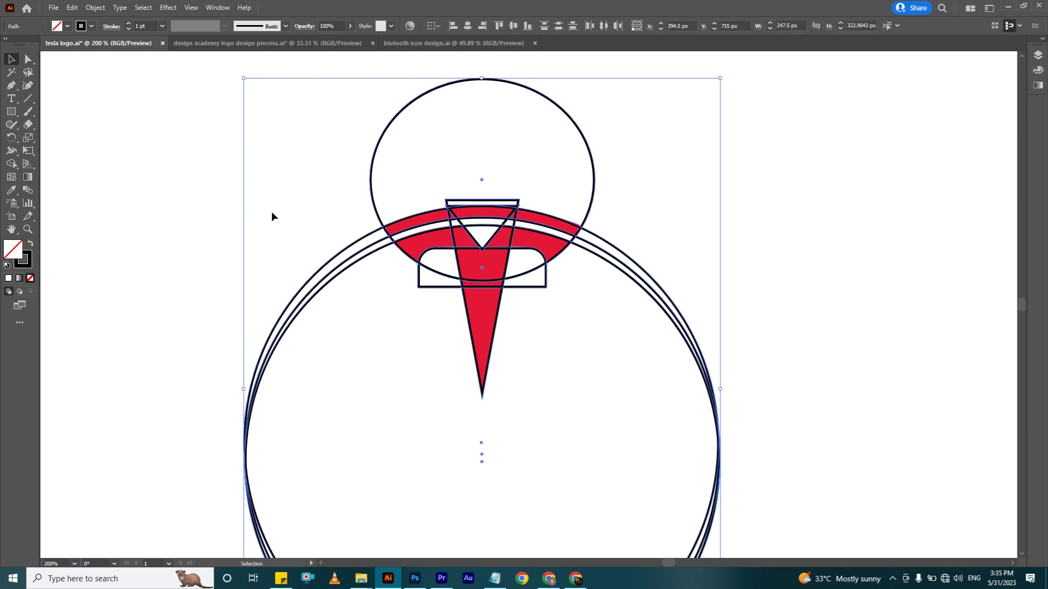
# With Shape Builder and a black fill, no stroke, delete the top circle's region
pyautogui.click(11, 164)
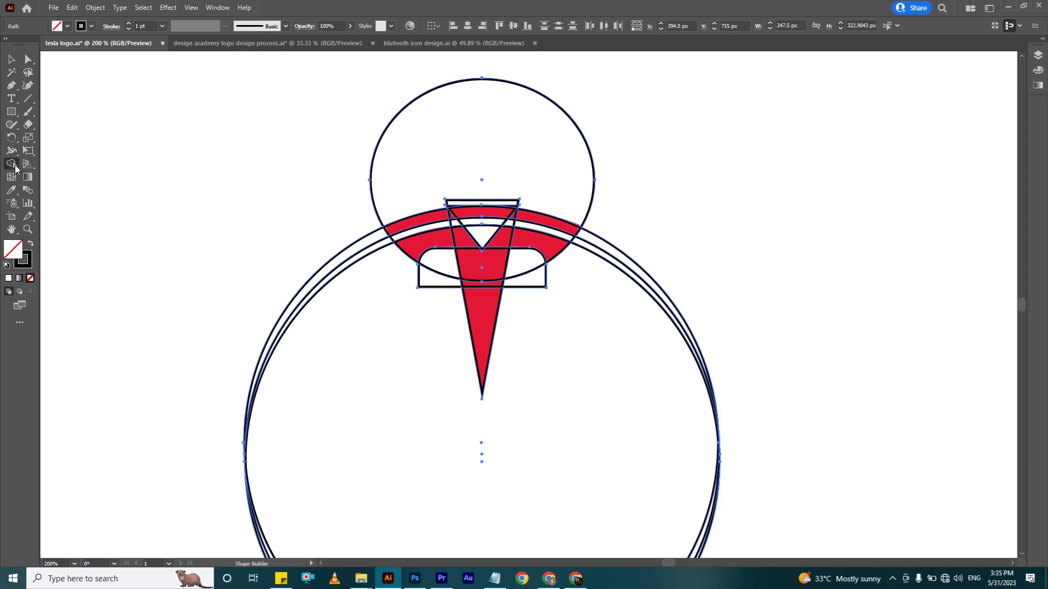
pyautogui.rightClick(15, 167)
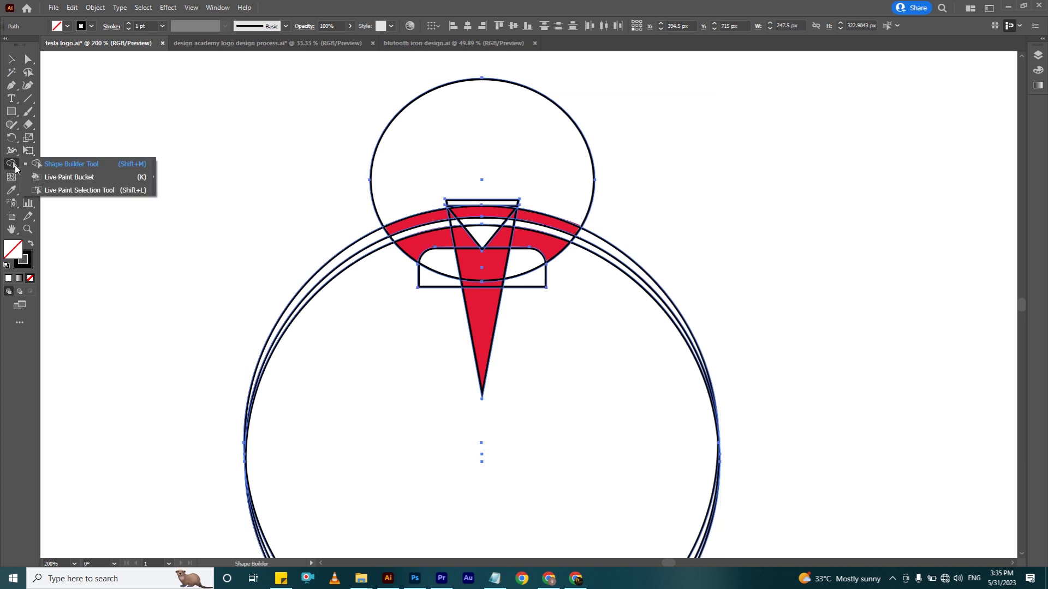
pyautogui.click(76, 165)
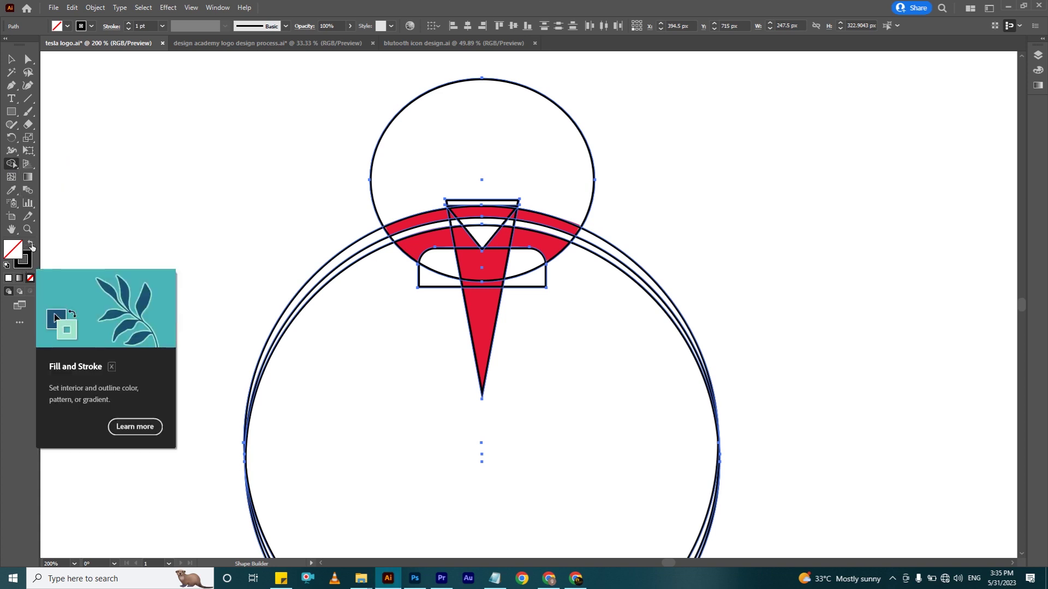
pyautogui.click(31, 246)
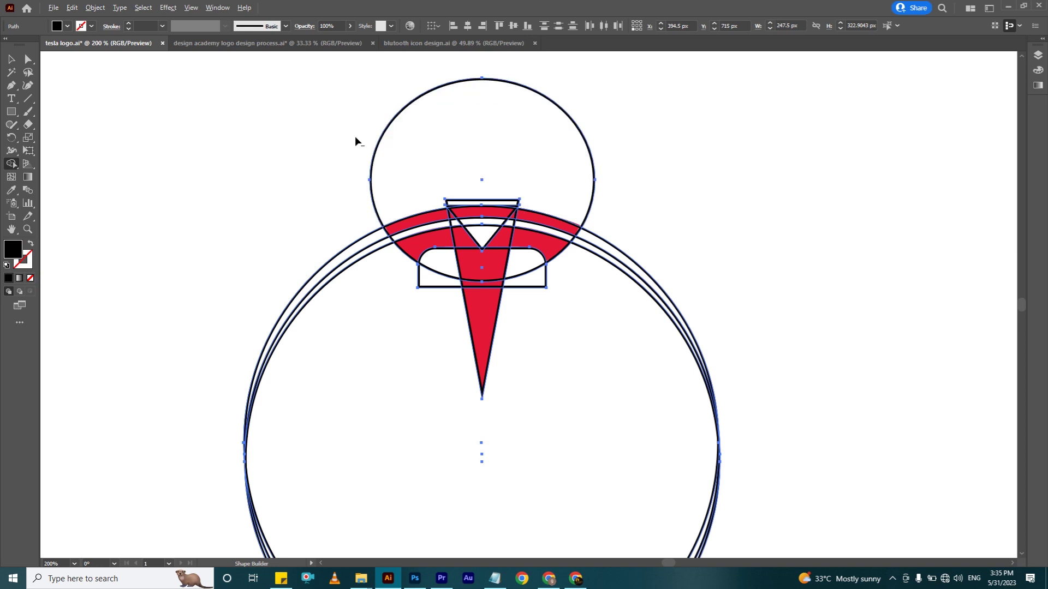
pyautogui.keyDown('alt'); pyautogui.click(480, 143); pyautogui.keyUp('alt')
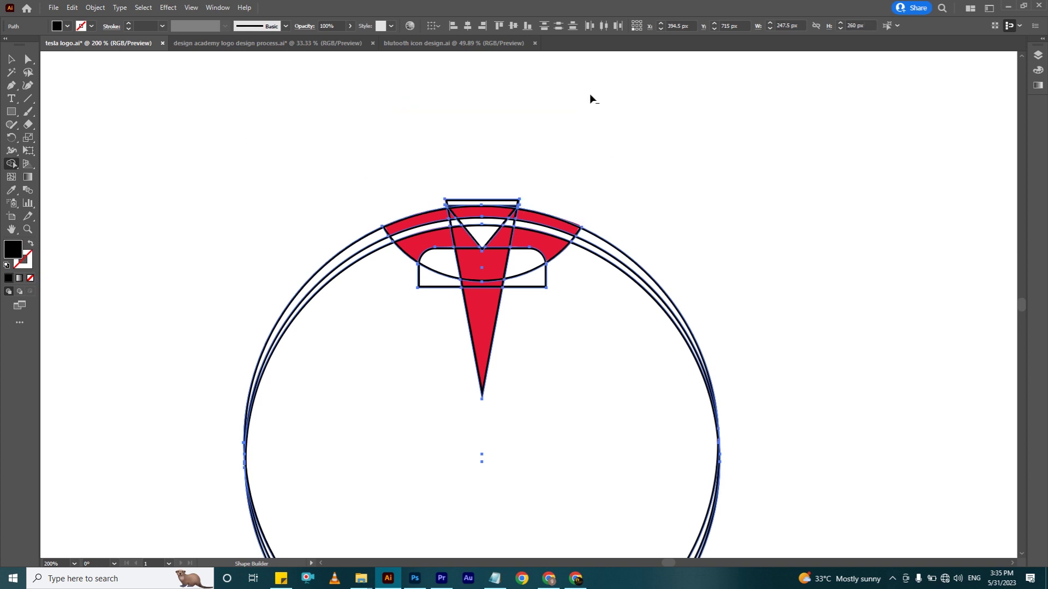
# Merge the arc and T regions into black shapes, deleting the outer circle rings and leftovers
pyautogui.moveTo(388, 229); pyautogui.dragTo(525, 219)
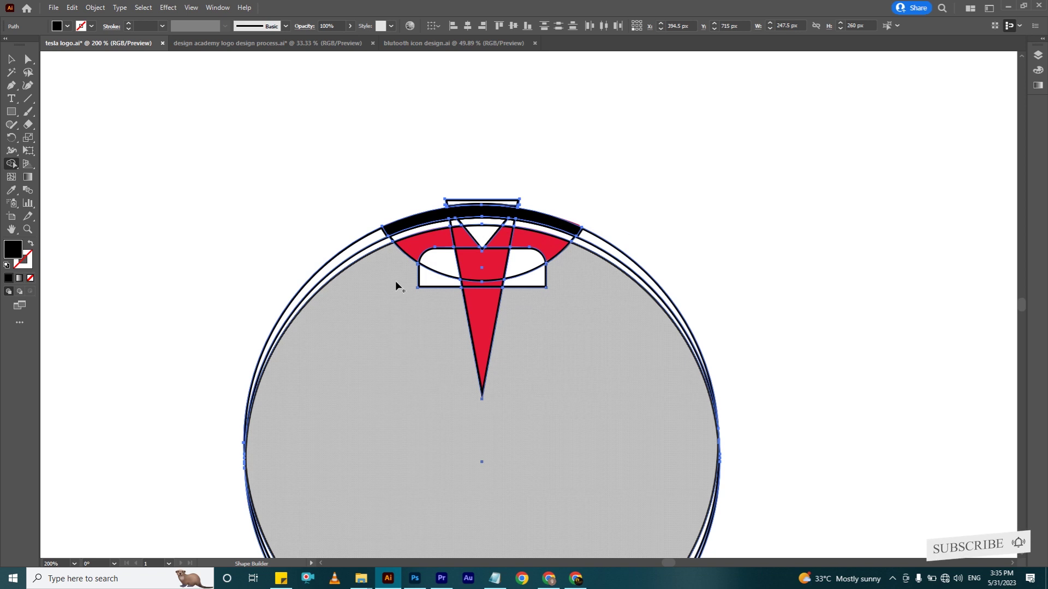
pyautogui.moveTo(262, 258); pyautogui.dragTo(615, 327)
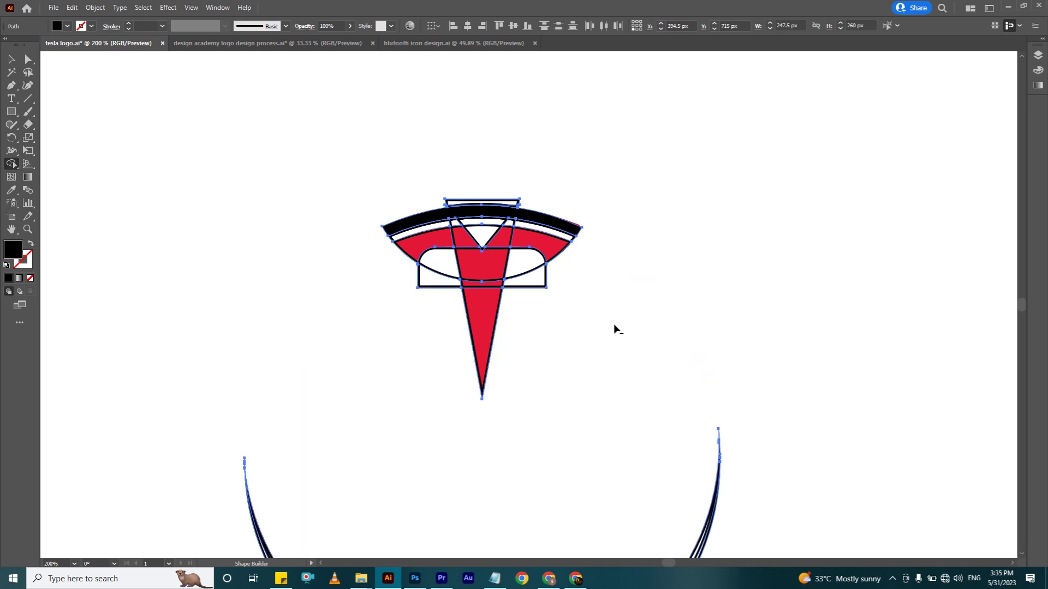
pyautogui.scroll(3, 623, 270)
pyautogui.scroll(4, 642, 280)
pyautogui.moveTo(415, 229); pyautogui.dragTo(546, 234)
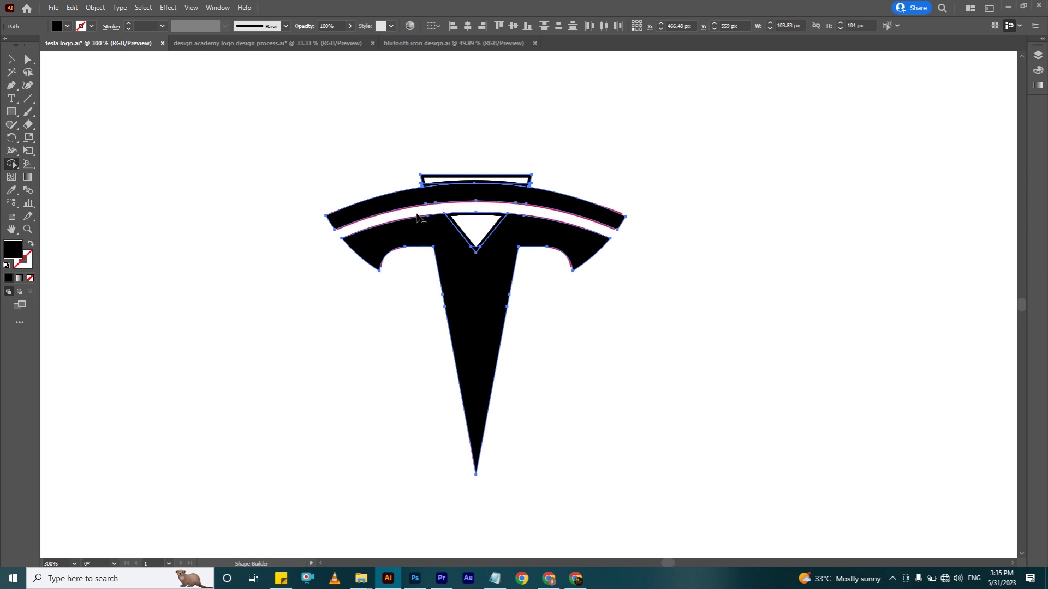
pyautogui.moveTo(608, 232); pyautogui.dragTo(424, 187)
pyautogui.scroll(3, 528, 185)
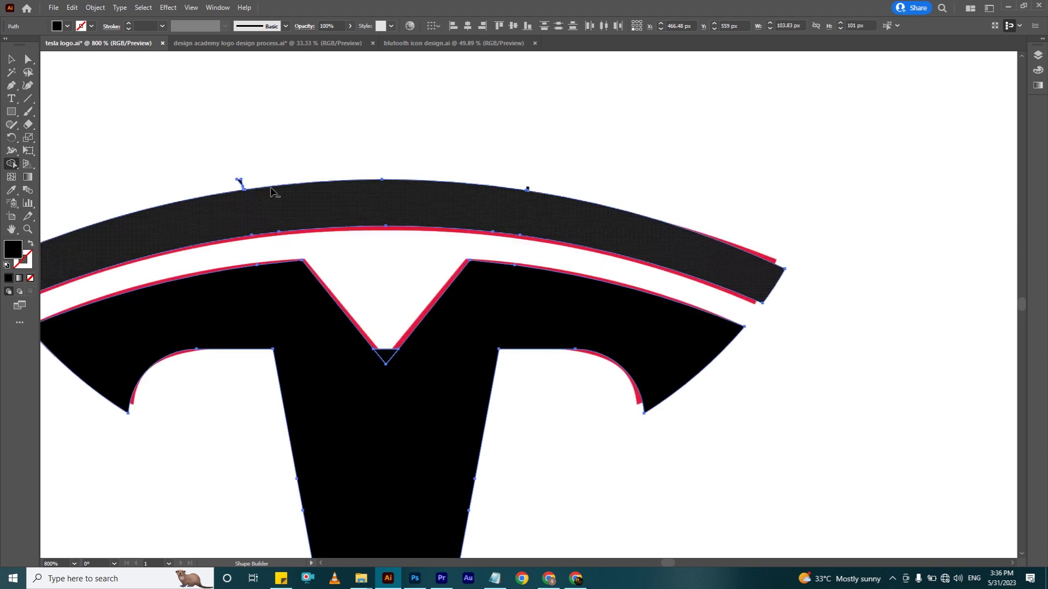
pyautogui.scroll(4, 244, 189)
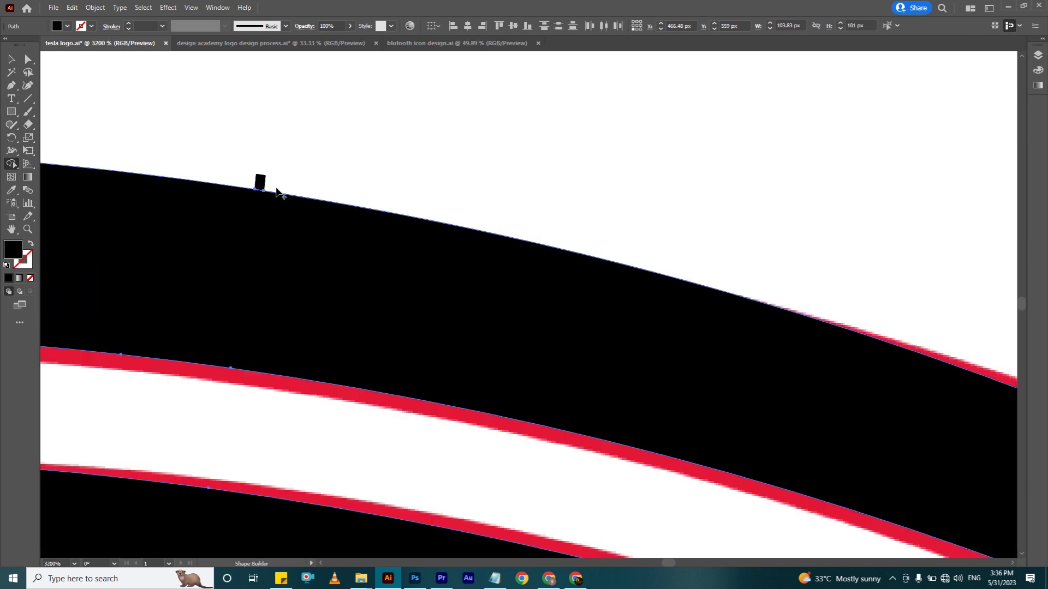
pyautogui.scroll(-6, 277, 192)
pyautogui.scroll(6, 406, 191)
pyautogui.scroll(-3, 406, 191)
pyautogui.scroll(-4, 375, 191)
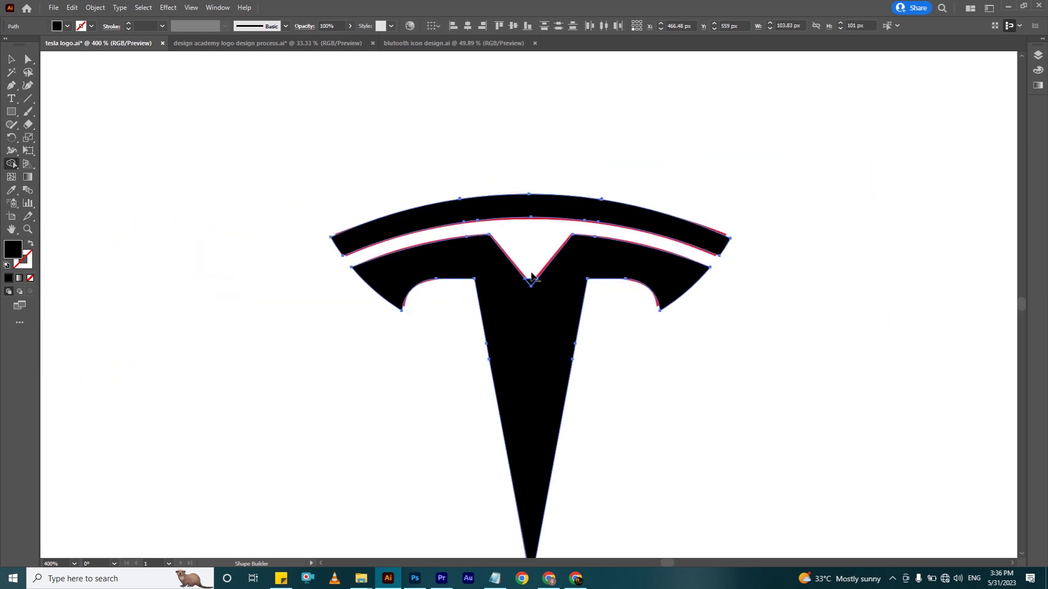
pyautogui.scroll(-1, 620, 315)
pyautogui.scroll(2, 498, 274)
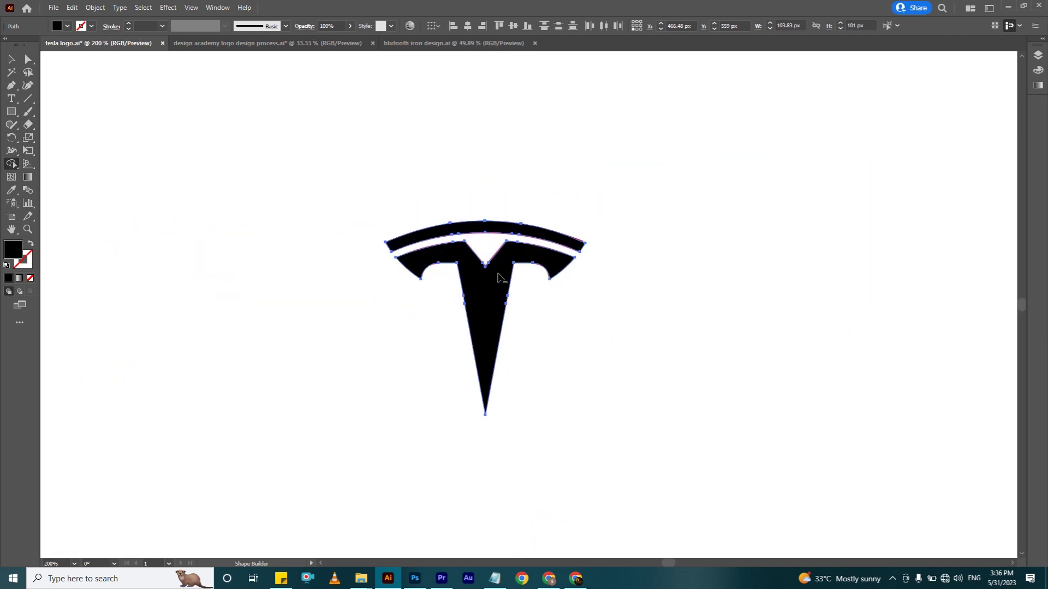
pyautogui.scroll(1, 468, 269)
pyautogui.scroll(-1, 638, 303)
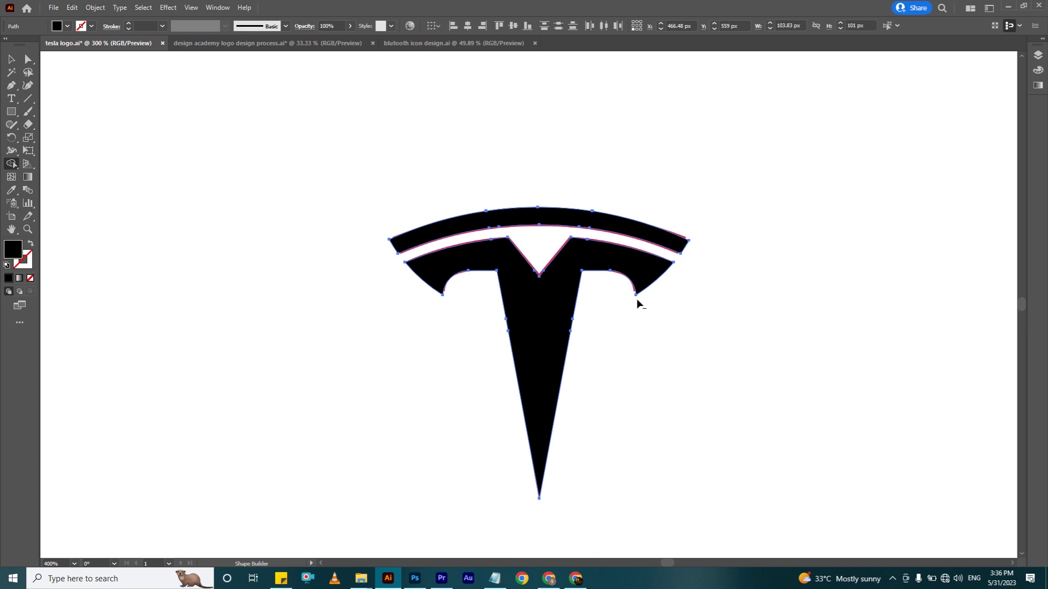
# Select the black top arc and T body and move them right of the red logo
pyautogui.click(9, 64)
pyautogui.click(221, 187)
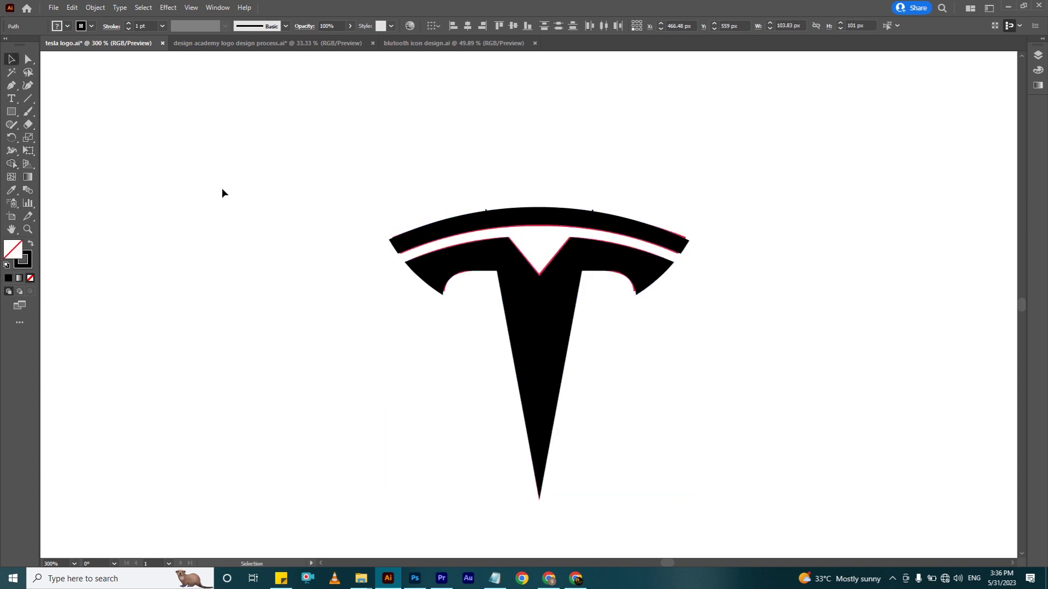
pyautogui.click(524, 219)
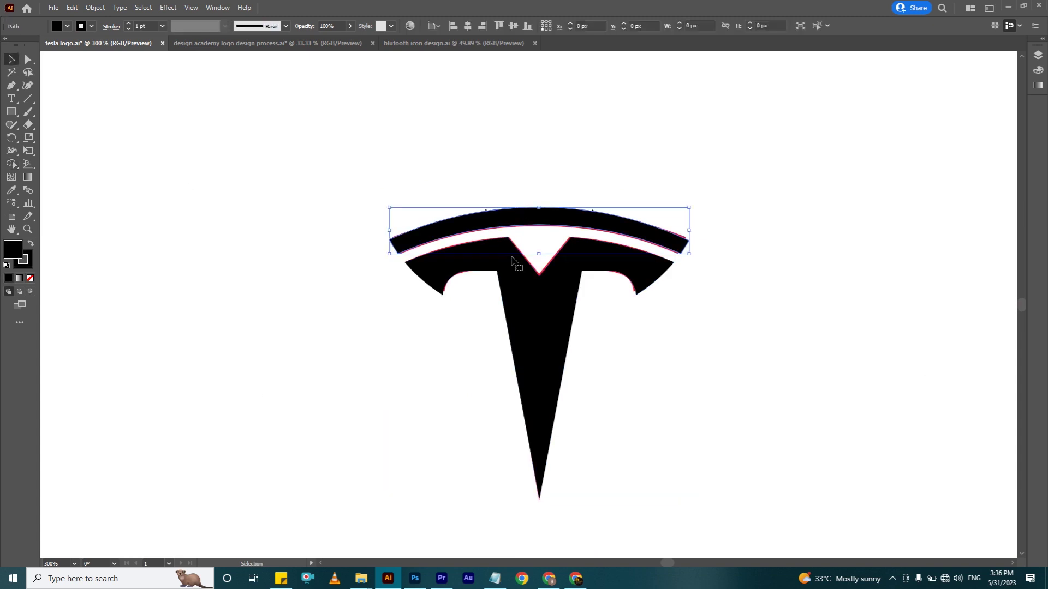
pyautogui.keyDown('shift'); pyautogui.click(533, 322); pyautogui.keyUp('shift')
pyautogui.moveTo(533, 323); pyautogui.dragTo(789, 317)
# Move the black logo further right, clear of the red version, recentring the view
pyautogui.click(12, 229)
pyautogui.moveTo(411, 239); pyautogui.dragTo(195, 220)
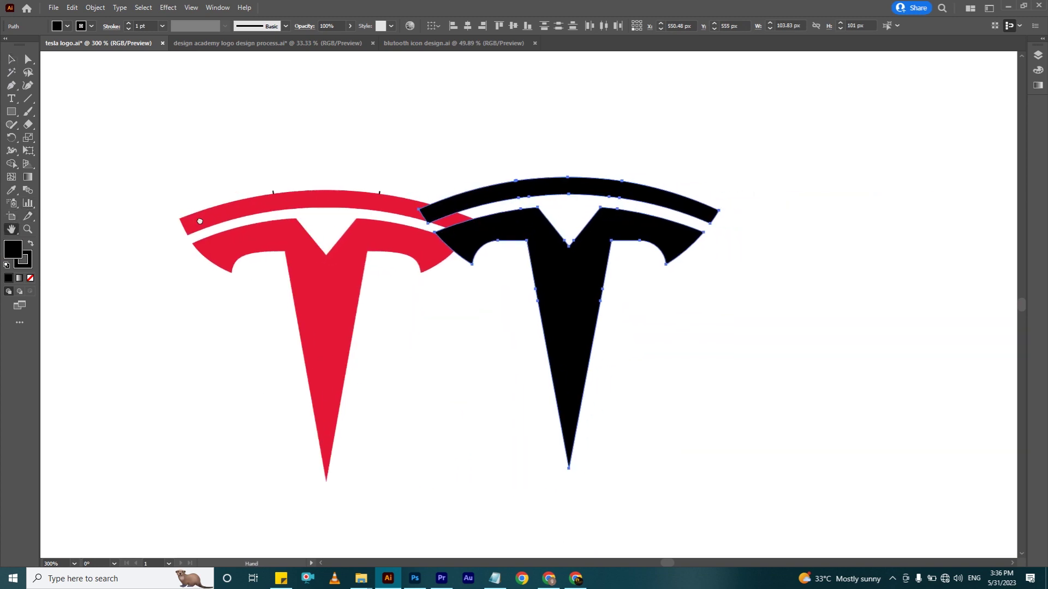
pyautogui.click(13, 58)
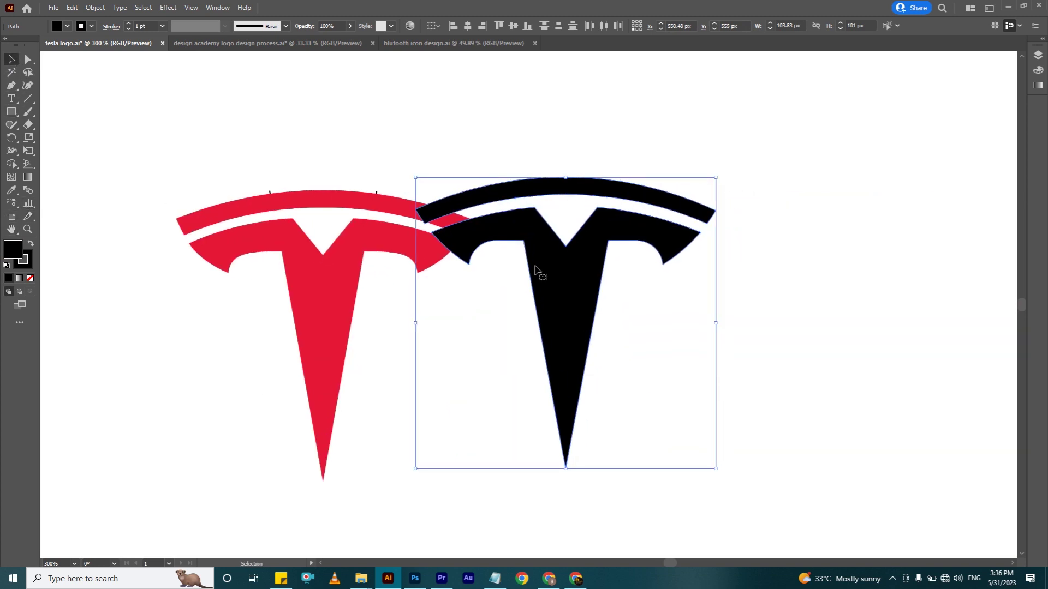
pyautogui.moveTo(565, 300); pyautogui.dragTo(787, 303)
pyautogui.click(11, 230)
pyautogui.moveTo(486, 251); pyautogui.dragTo(295, 241)
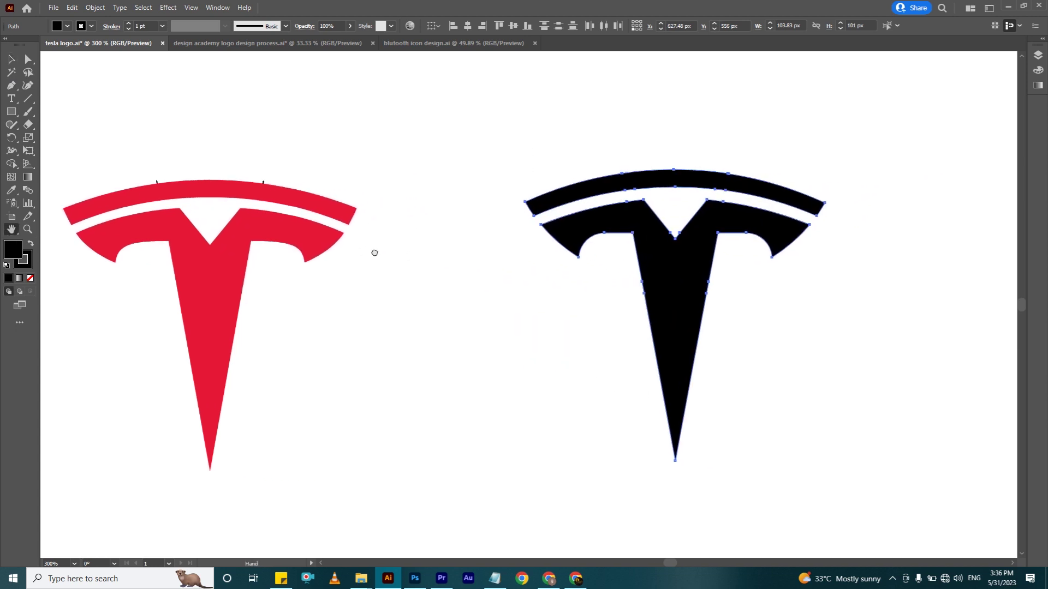
pyautogui.click(12, 61)
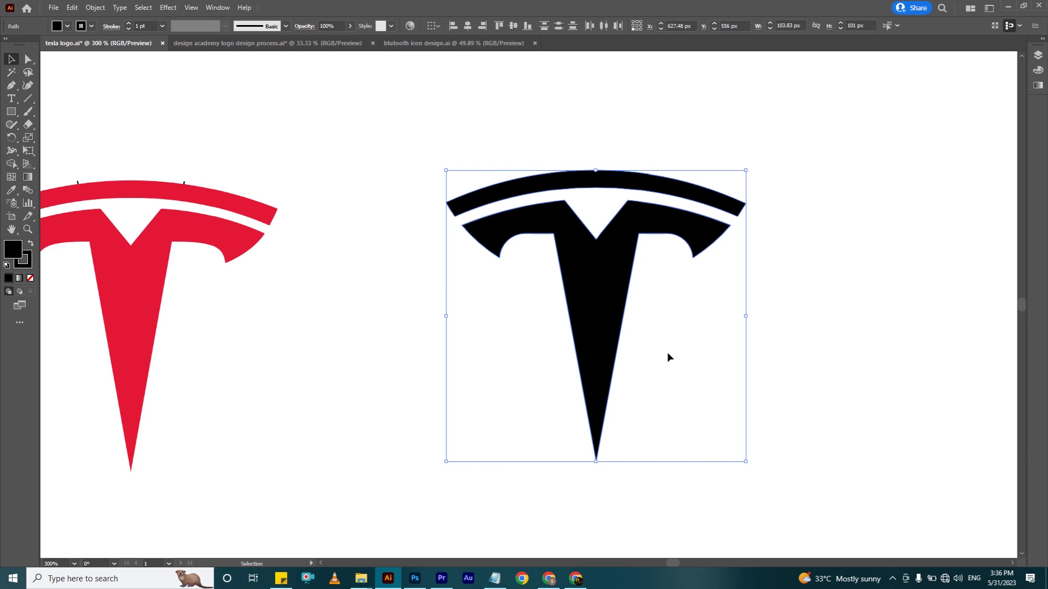
# Reselect the whole black Tesla logo with a marquee
pyautogui.click(352, 284)
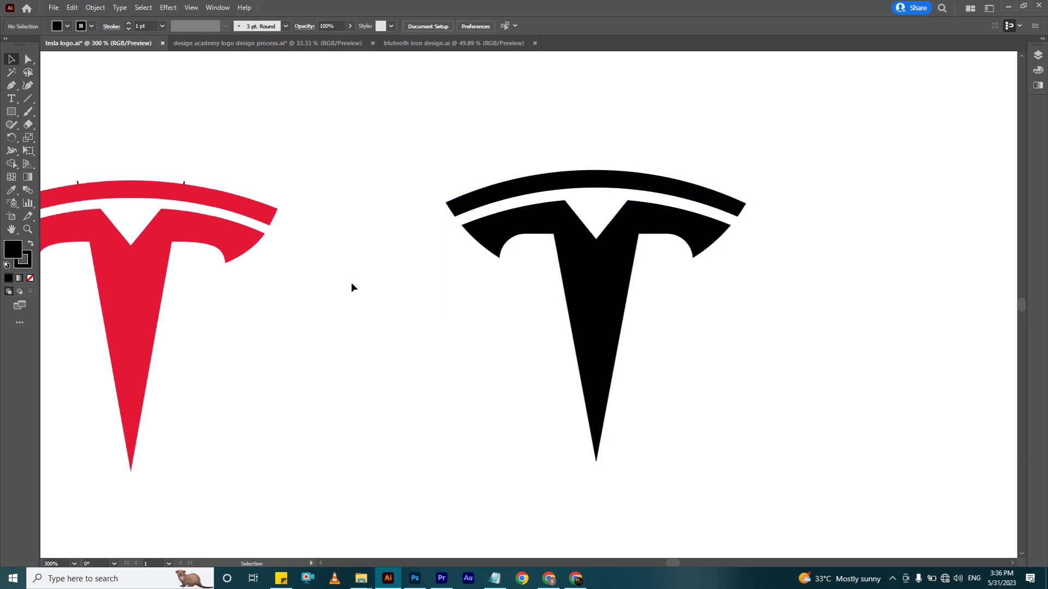
pyautogui.click(625, 255)
pyautogui.click(129, 73)
pyautogui.moveTo(511, 136); pyautogui.dragTo(608, 292)
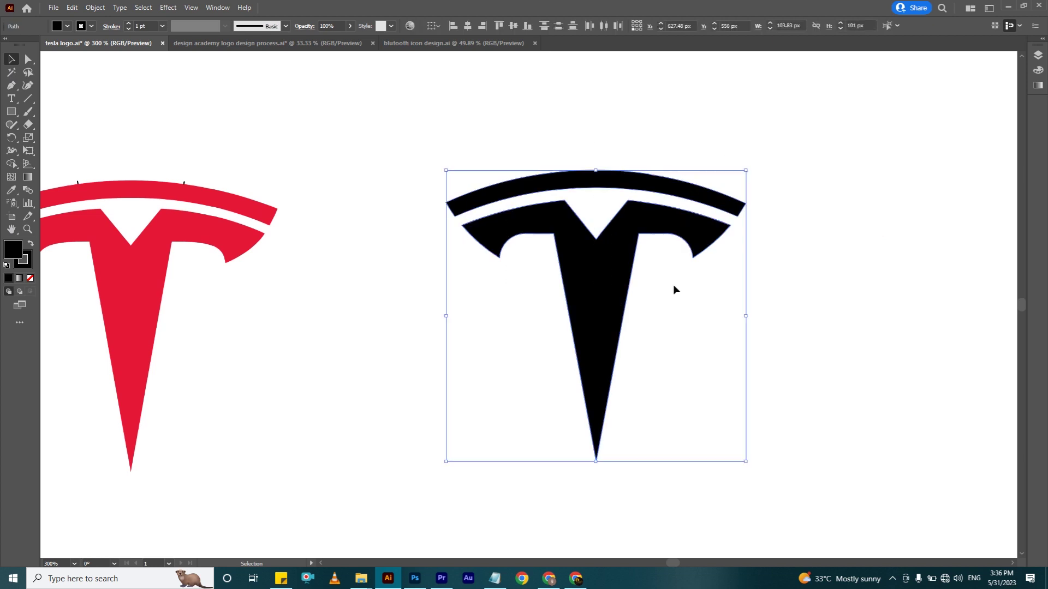
pyautogui.click(12, 192)
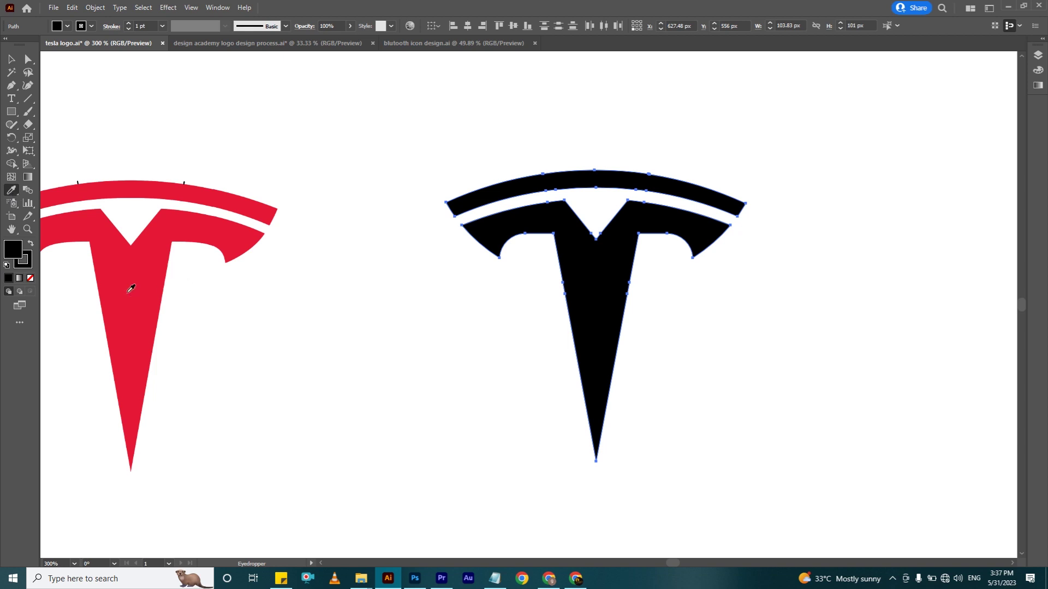
# Colour the rebuilt T logo the reference red and delete the stray stroked path
pyautogui.click(130, 288)
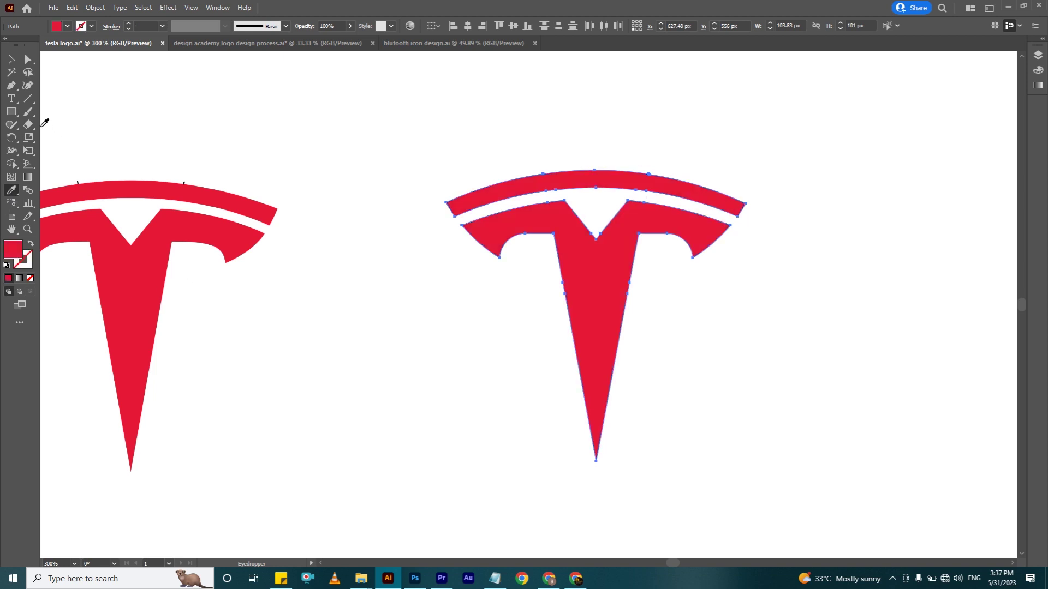
pyautogui.click(10, 59)
pyautogui.click(516, 109)
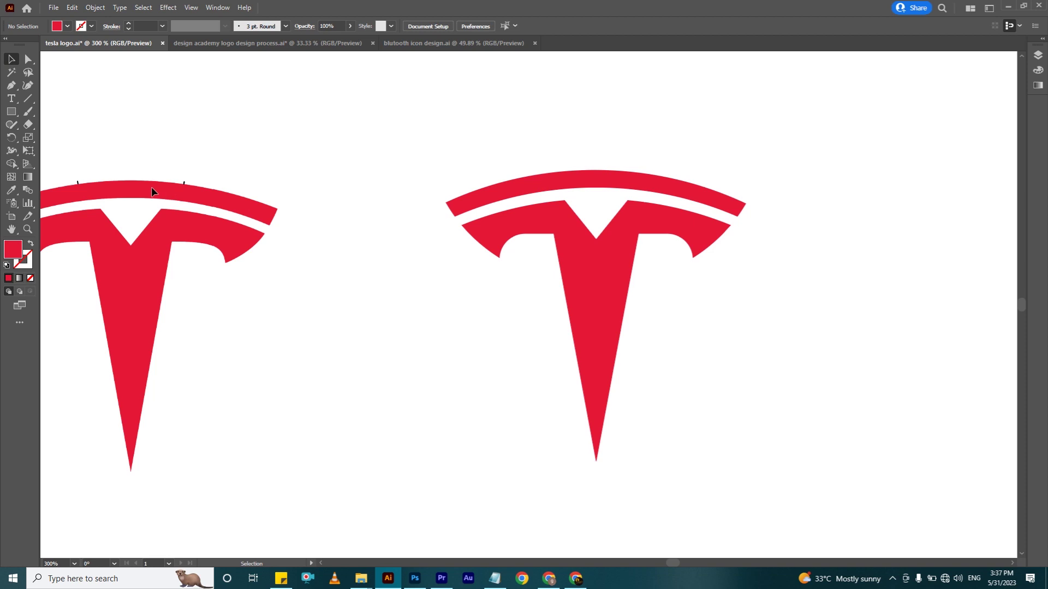
pyautogui.moveTo(71, 172); pyautogui.dragTo(235, 231)
pyautogui.press('Delete')
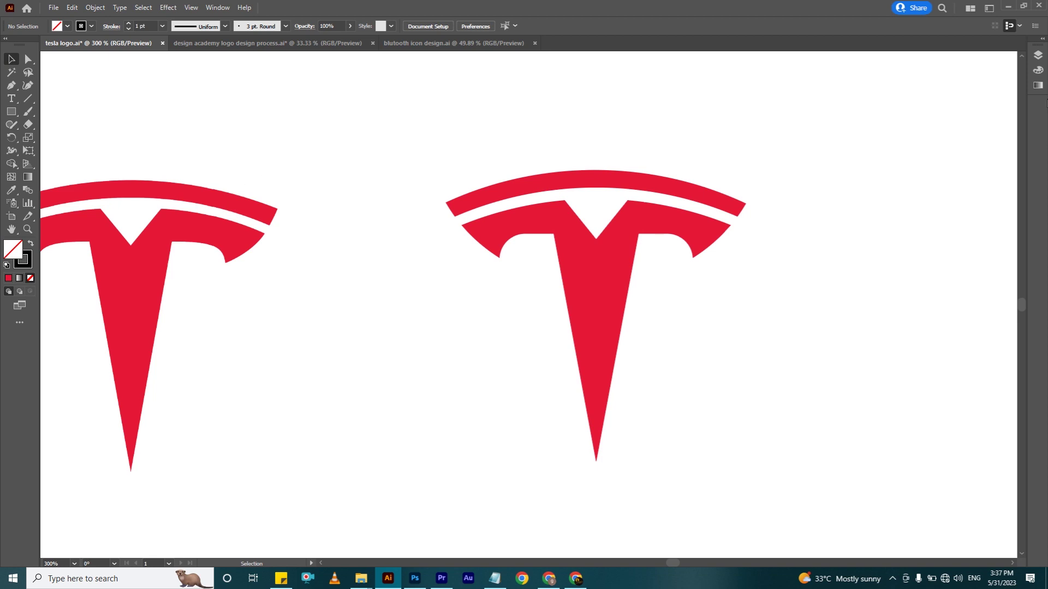
# Hide the reference logo's Clip Group in Layer 1
pyautogui.click(1038, 55)
pyautogui.click(936, 66)
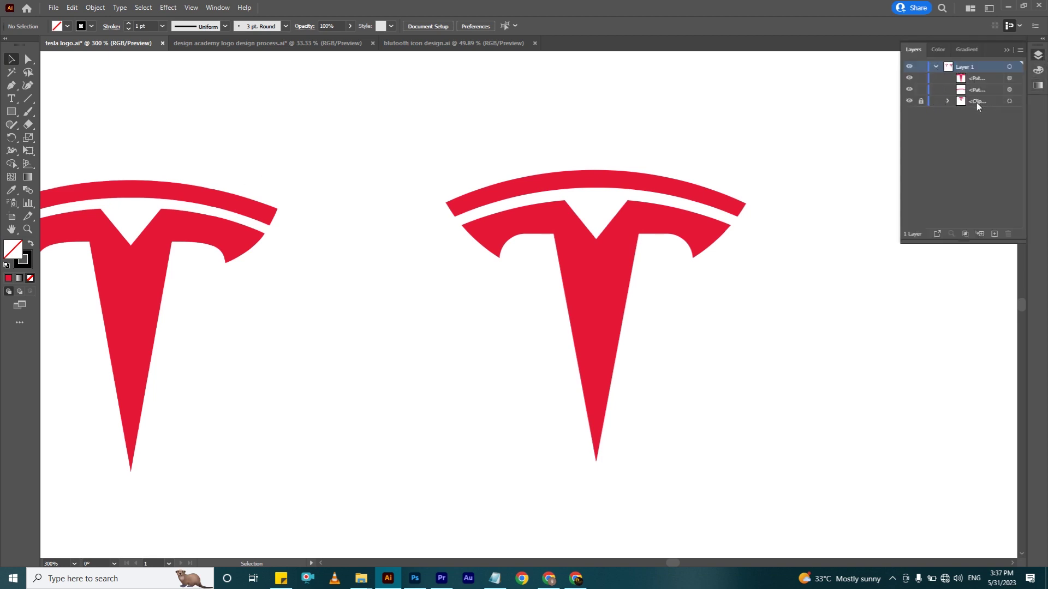
pyautogui.click(909, 101)
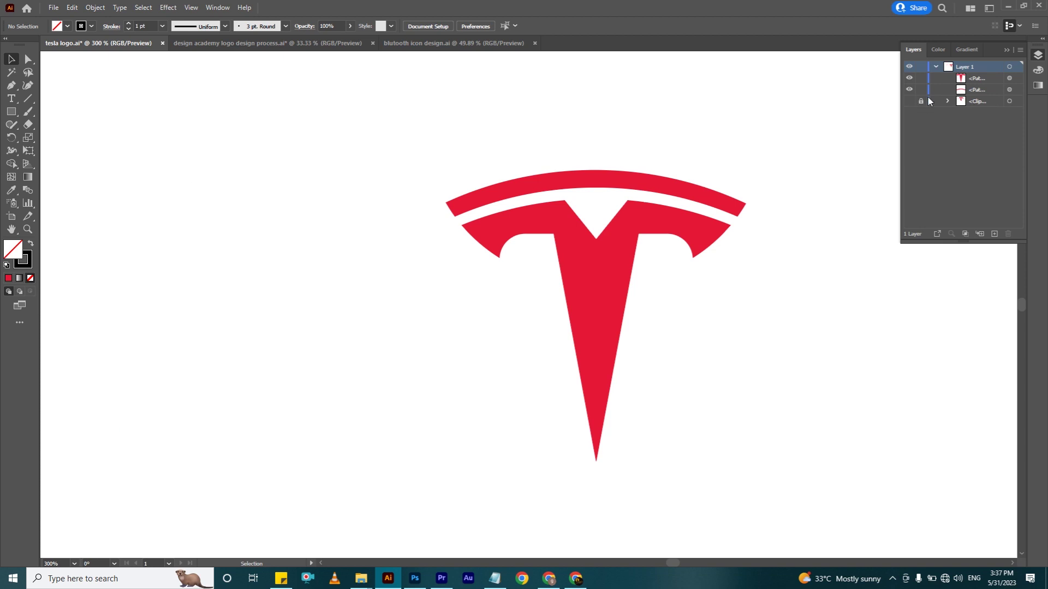
pyautogui.click(1008, 50)
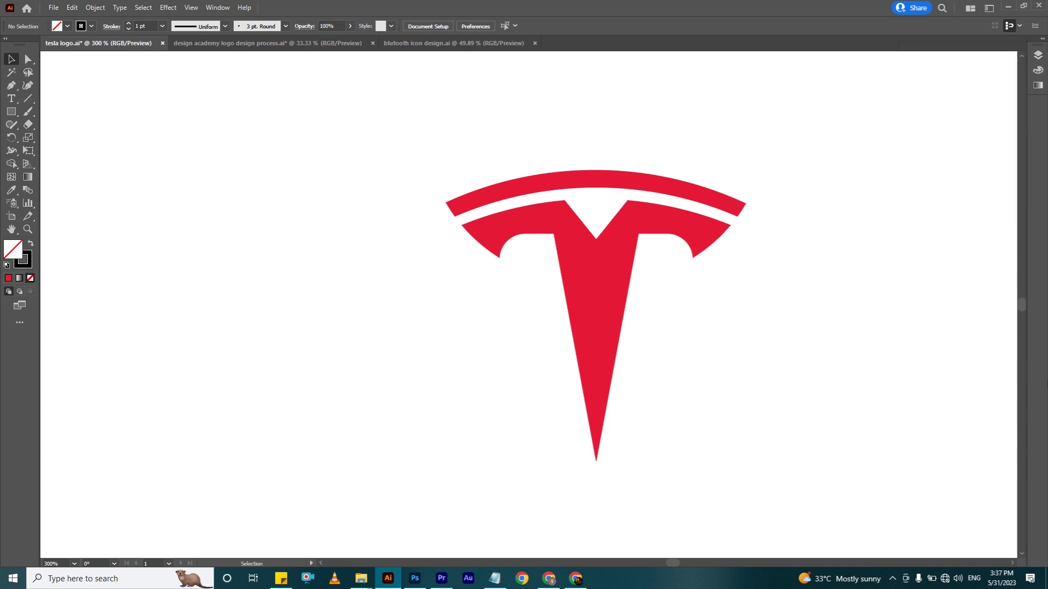
# Zoom out to 200% and pan the logo toward the upper left
pyautogui.click(27, 230)
pyautogui.keyDown('alt'); pyautogui.click(460, 293); pyautogui.keyUp('alt')
pyautogui.click(11, 229)
pyautogui.moveTo(573, 263)
pyautogui.mouseDown()
pyautogui.moveTo(489, 213)
pyautogui.moveTo(404, 191)
pyautogui.moveTo(403, 171)
pyautogui.moveTo(484, 155)
pyautogui.mouseUp()
pyautogui.press('v')
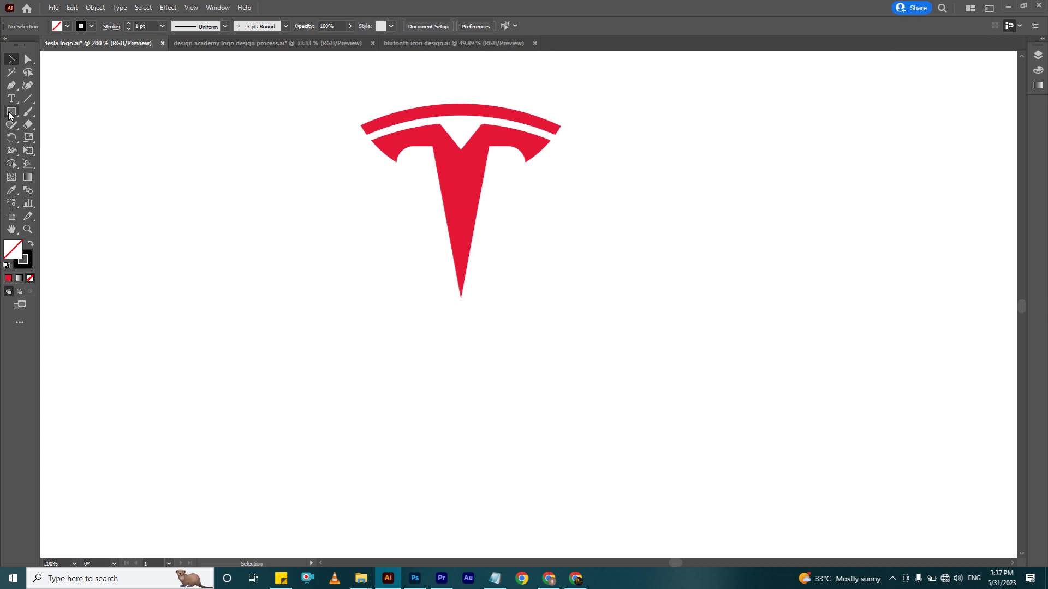
pyautogui.click(12, 99)
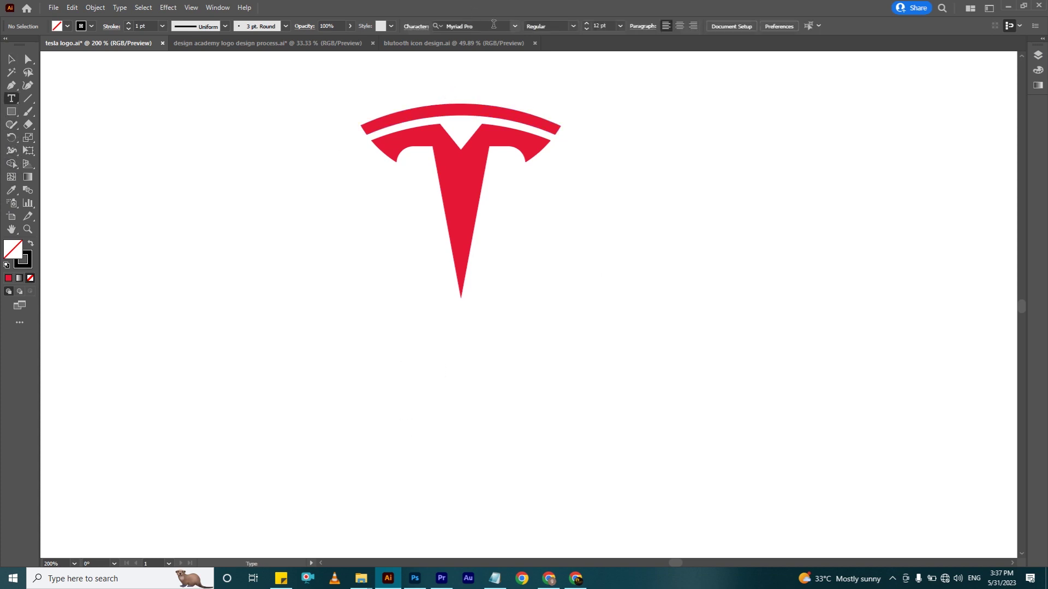
# Set the font to TESLA Regular and type 'TESLA' below the logo
pyautogui.click(502, 24)
pyautogui.write('tesla')
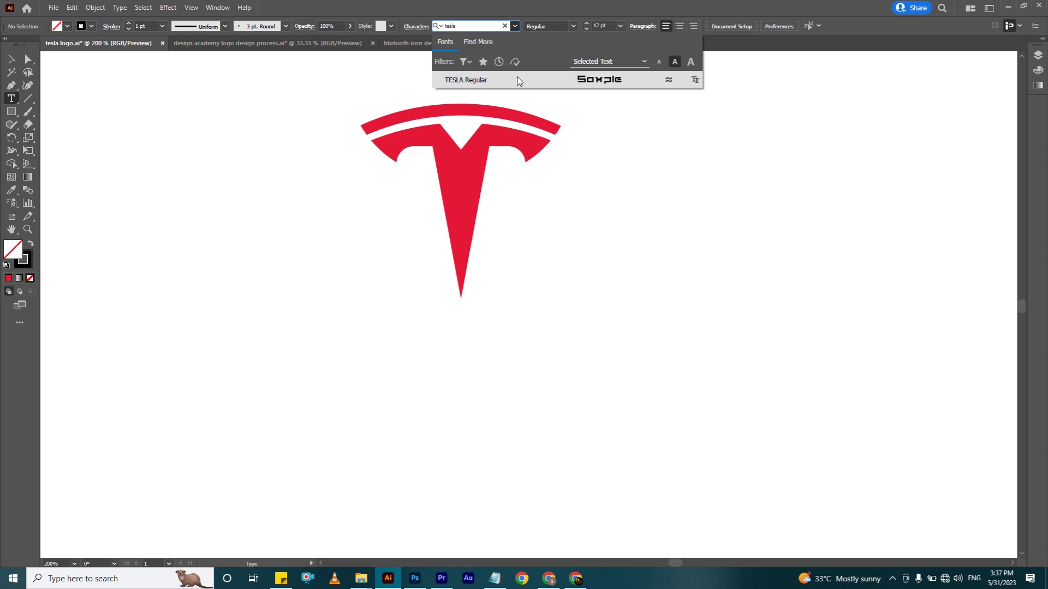
pyautogui.click(508, 82)
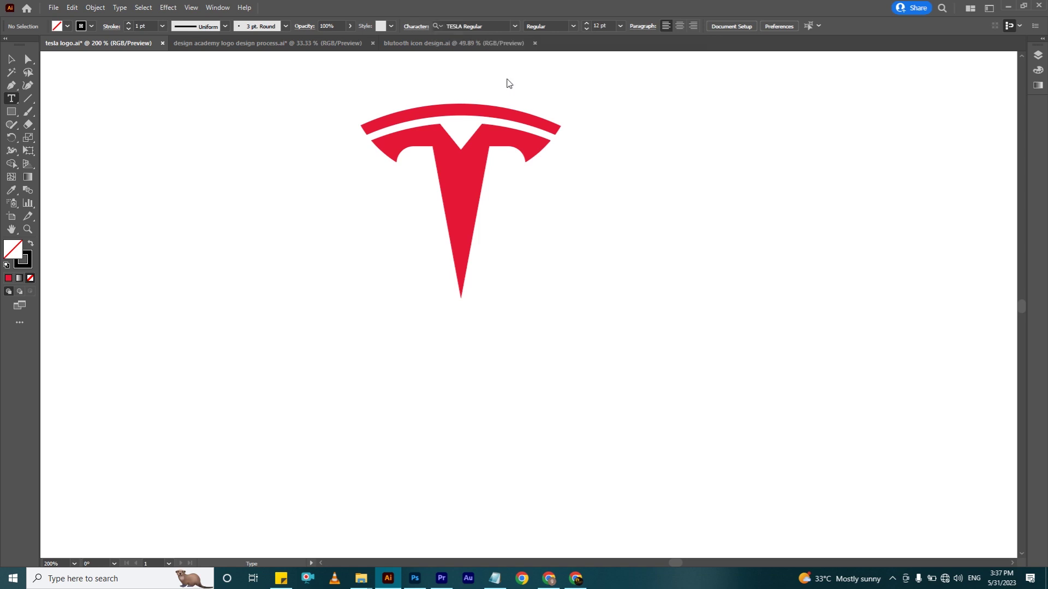
pyautogui.click(409, 375)
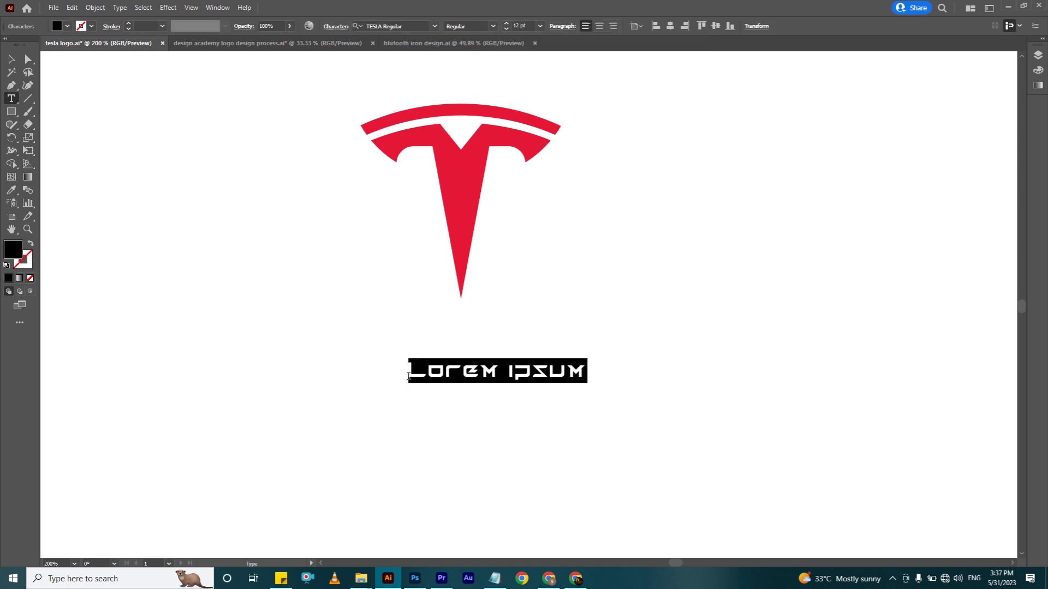
pyautogui.write('TESLA')
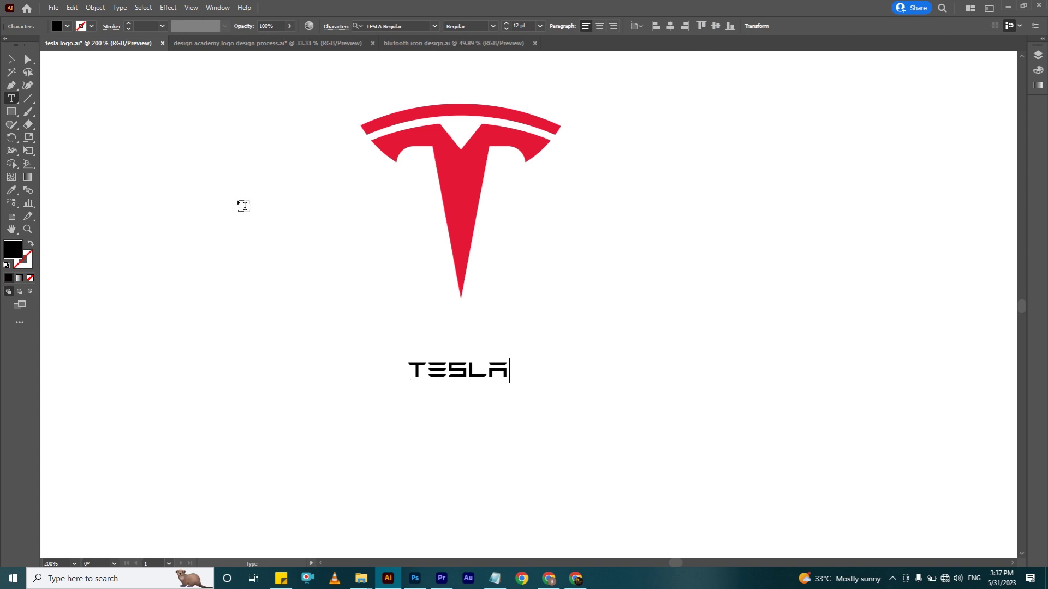
pyautogui.press('Escape')
# Enlarge the TESLA text under the logo and colour it the logo's red
pyautogui.moveTo(509, 382)
pyautogui.mouseDown()
pyautogui.moveTo(677, 423)
pyautogui.moveTo(730, 385)
pyautogui.mouseUp()
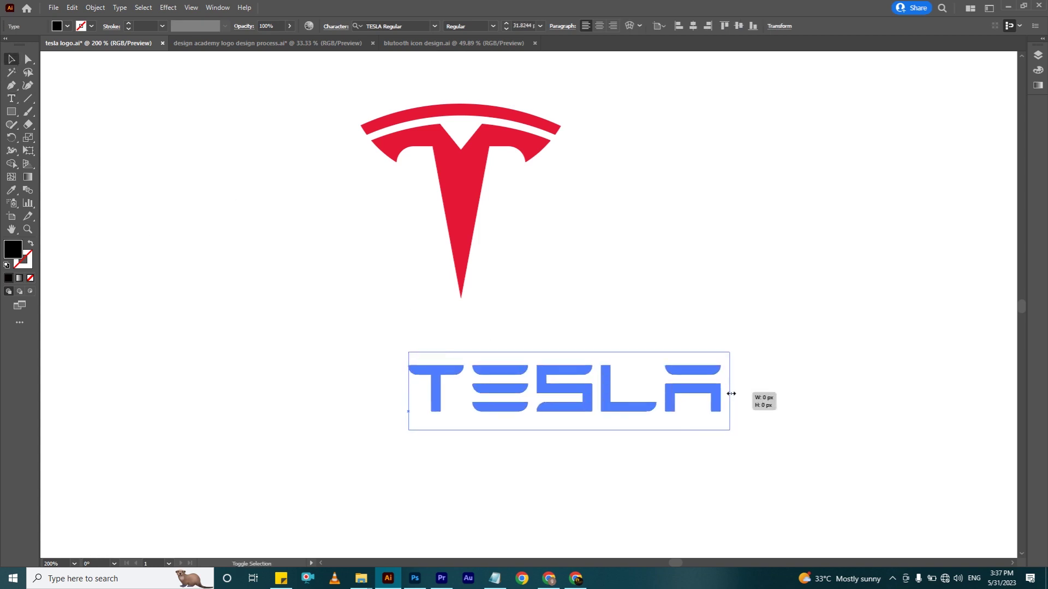
pyautogui.moveTo(603, 387); pyautogui.dragTo(494, 343)
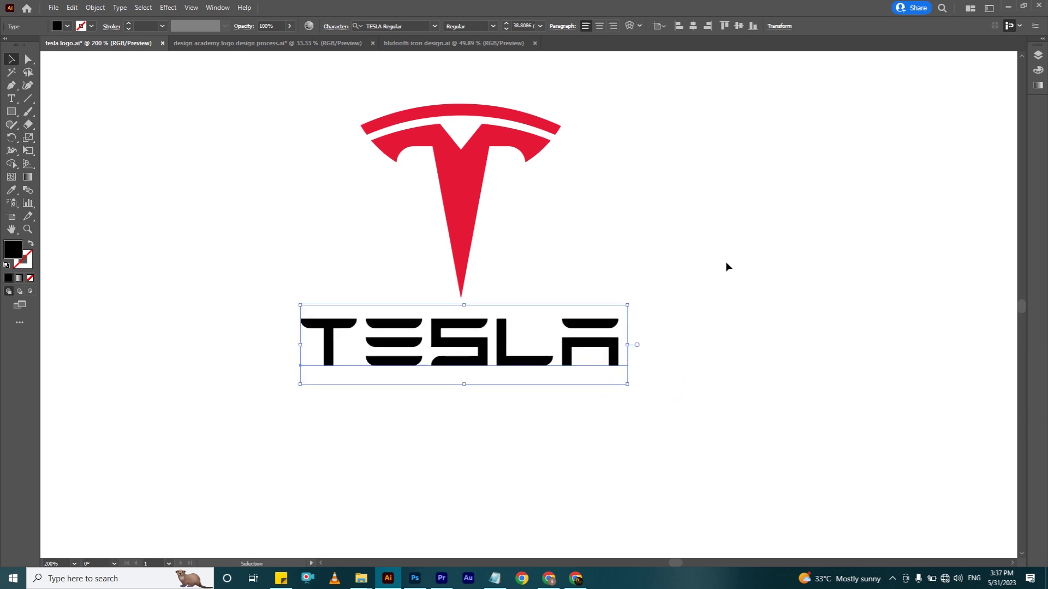
pyautogui.click(11, 190)
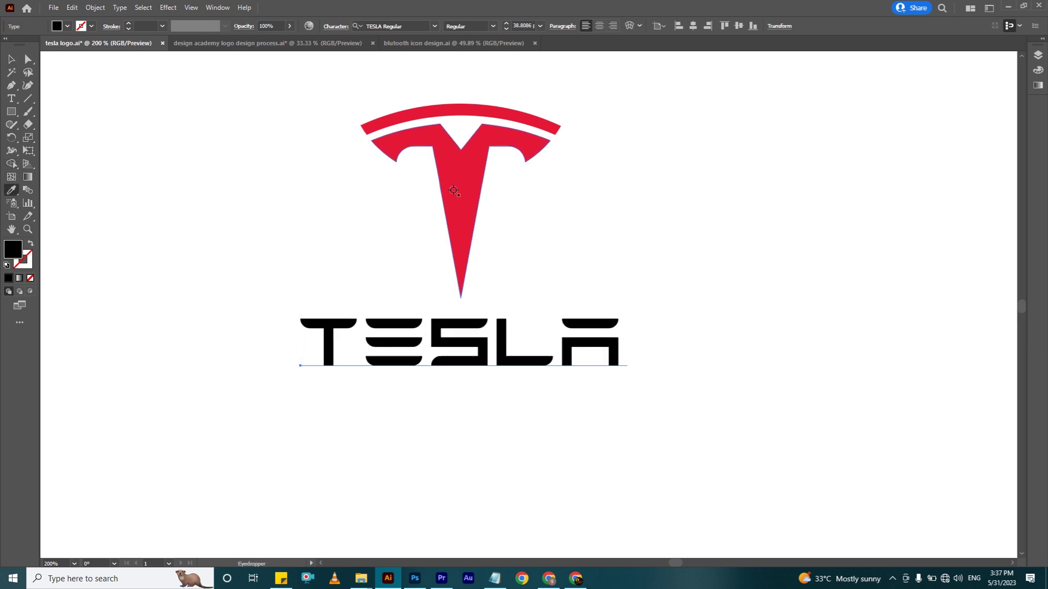
pyautogui.click(508, 153)
pyautogui.press('v')
pyautogui.click(548, 213)
pyautogui.click(608, 359)
pyautogui.moveTo(630, 344); pyautogui.dragTo(596, 345)
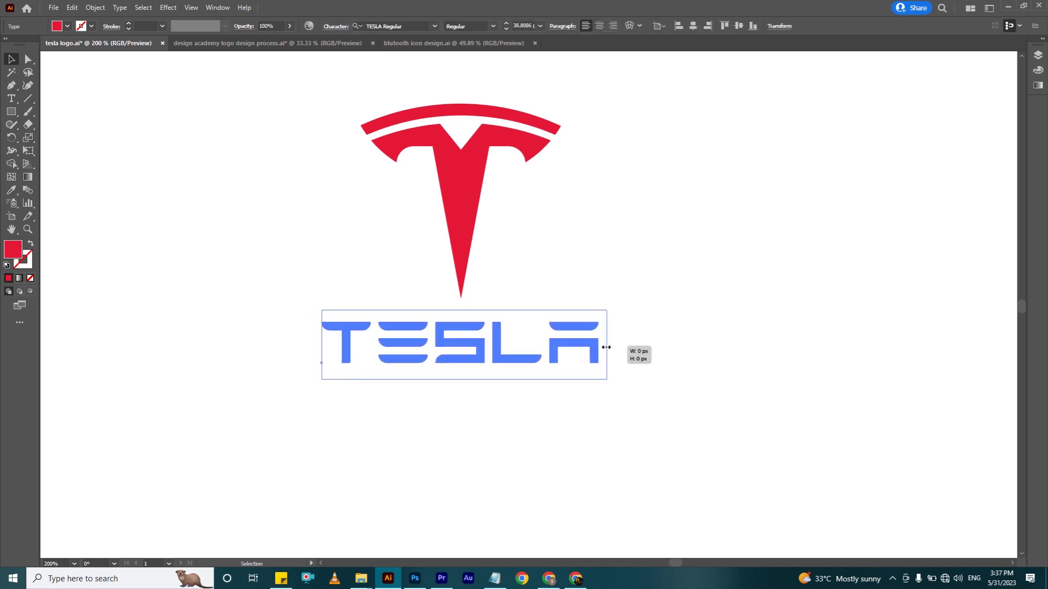
# Group all the T logo pieces together
pyautogui.click(680, 337)
pyautogui.moveTo(365, 98); pyautogui.dragTo(500, 189)
pyautogui.click(689, 356)
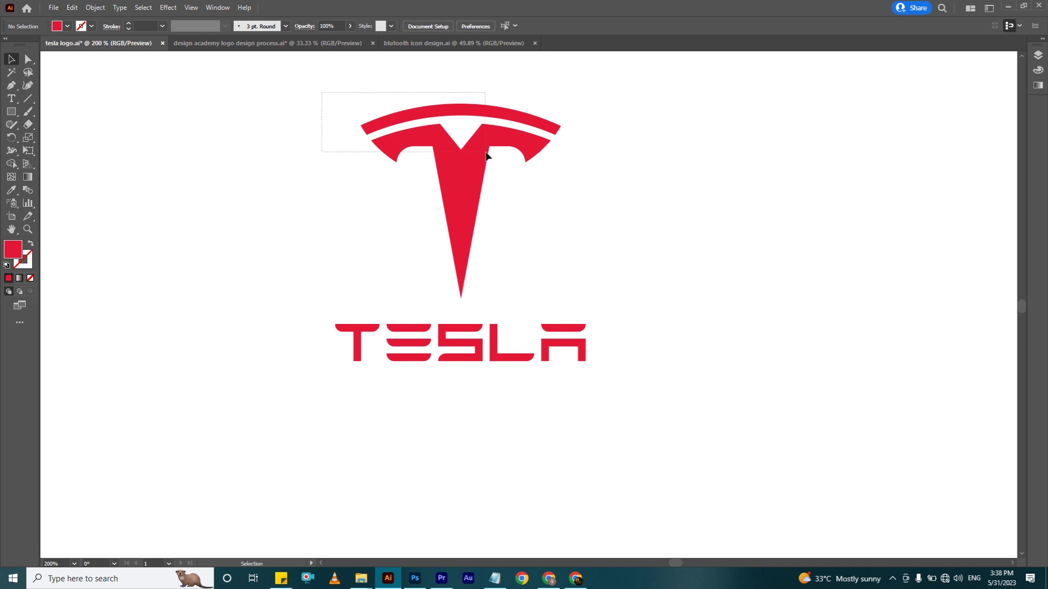
pyautogui.moveTo(322, 93); pyautogui.dragTo(562, 300)
pyautogui.rightClick(442, 147)
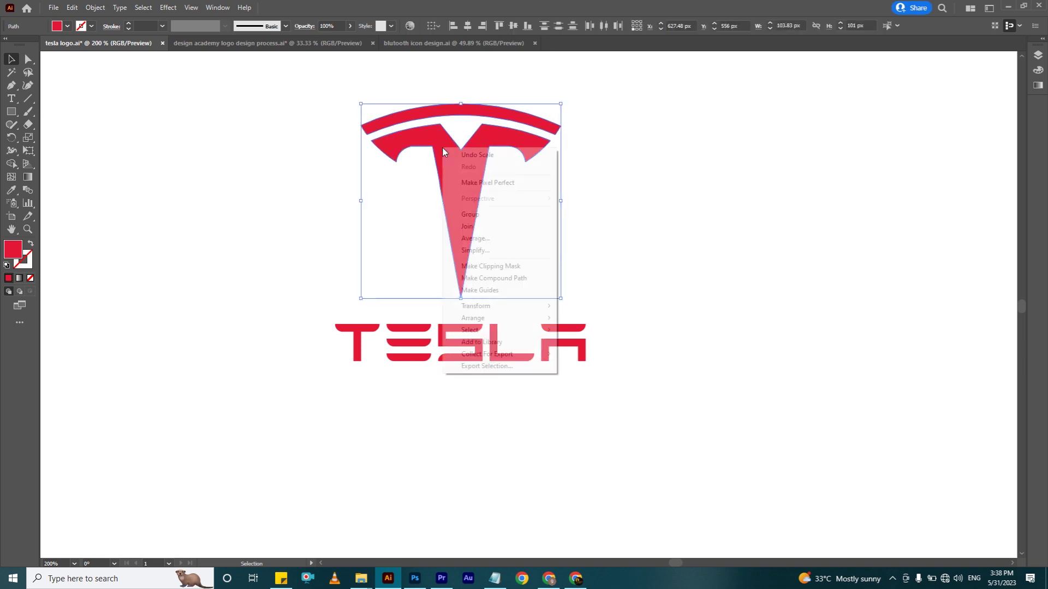
pyautogui.click(477, 216)
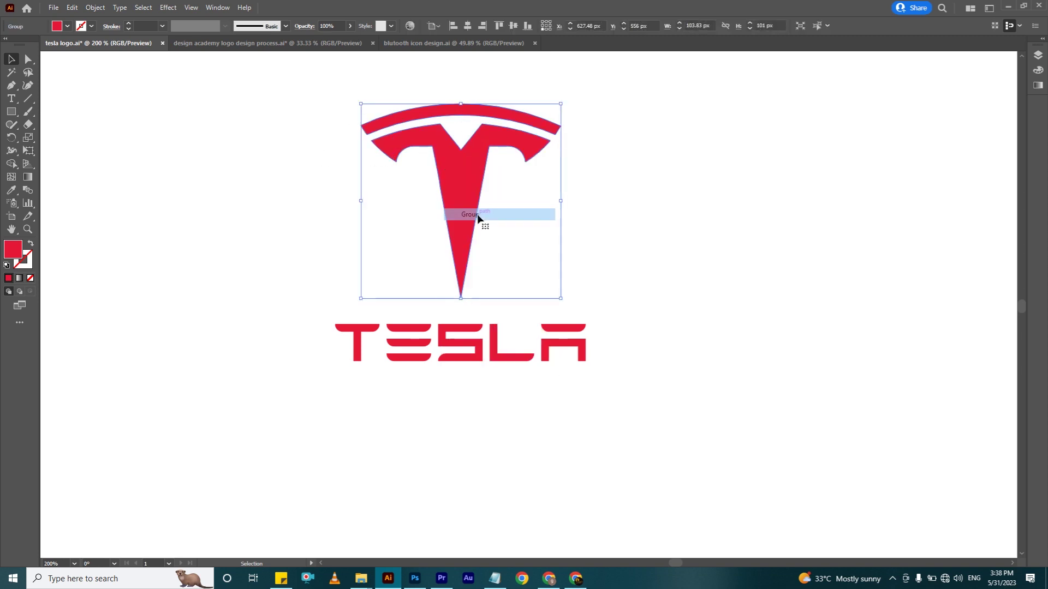
# Select the T logo and TESLA together, then zoom in to 300%
pyautogui.click(673, 240)
pyautogui.moveTo(299, 101); pyautogui.dragTo(488, 381)
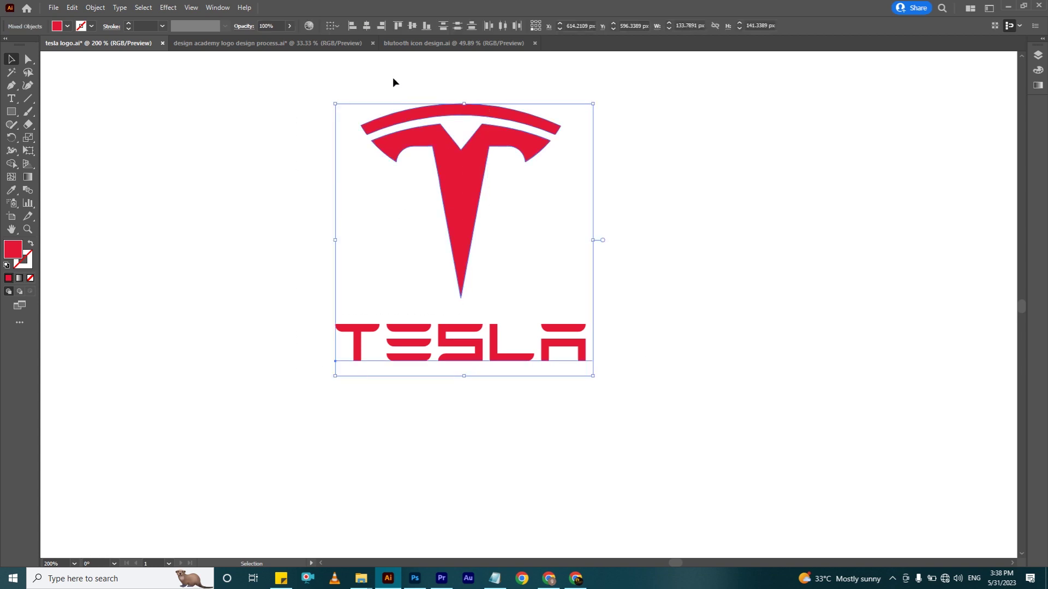
pyautogui.click(771, 334)
pyautogui.hotkey('ctrl', '+')
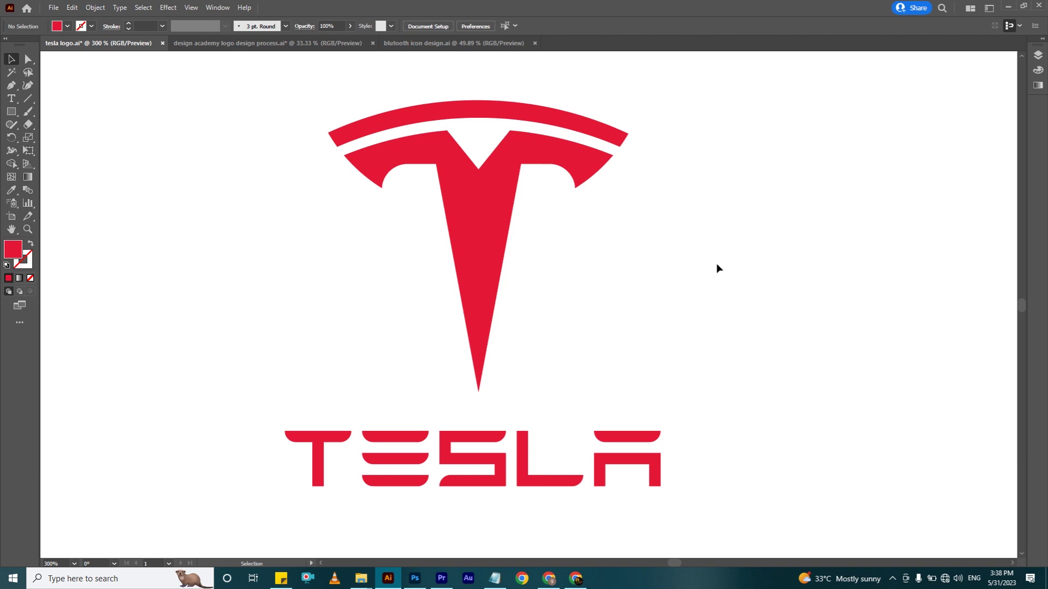
# Minimise Illustrator and refresh the Windows desktop
pyautogui.click(1009, 7)
pyautogui.rightClick(515, 175)
pyautogui.click(562, 203)
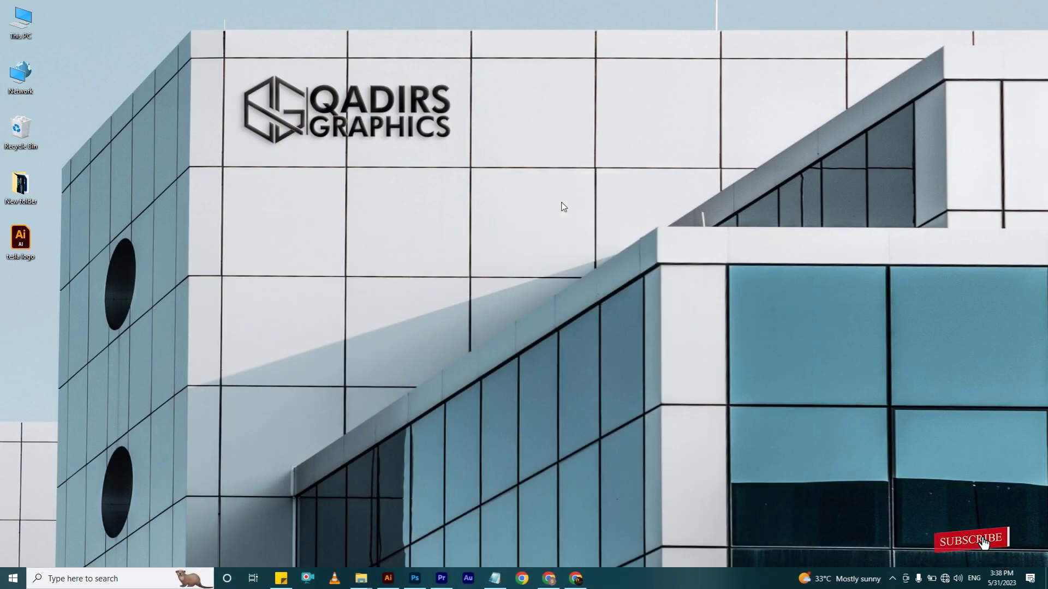